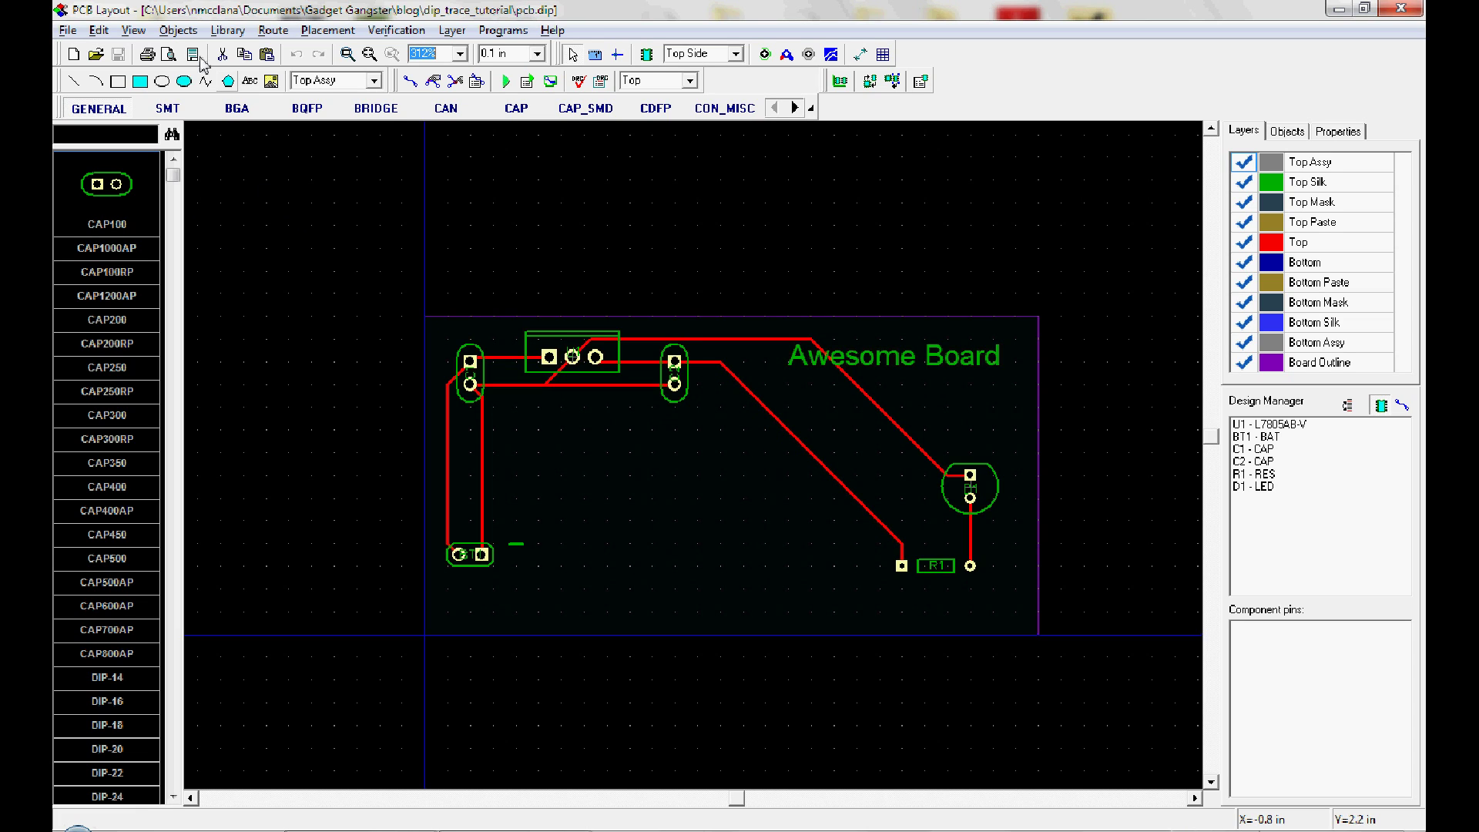
Step: Open the Gerber export settings for the board
click(71, 31)
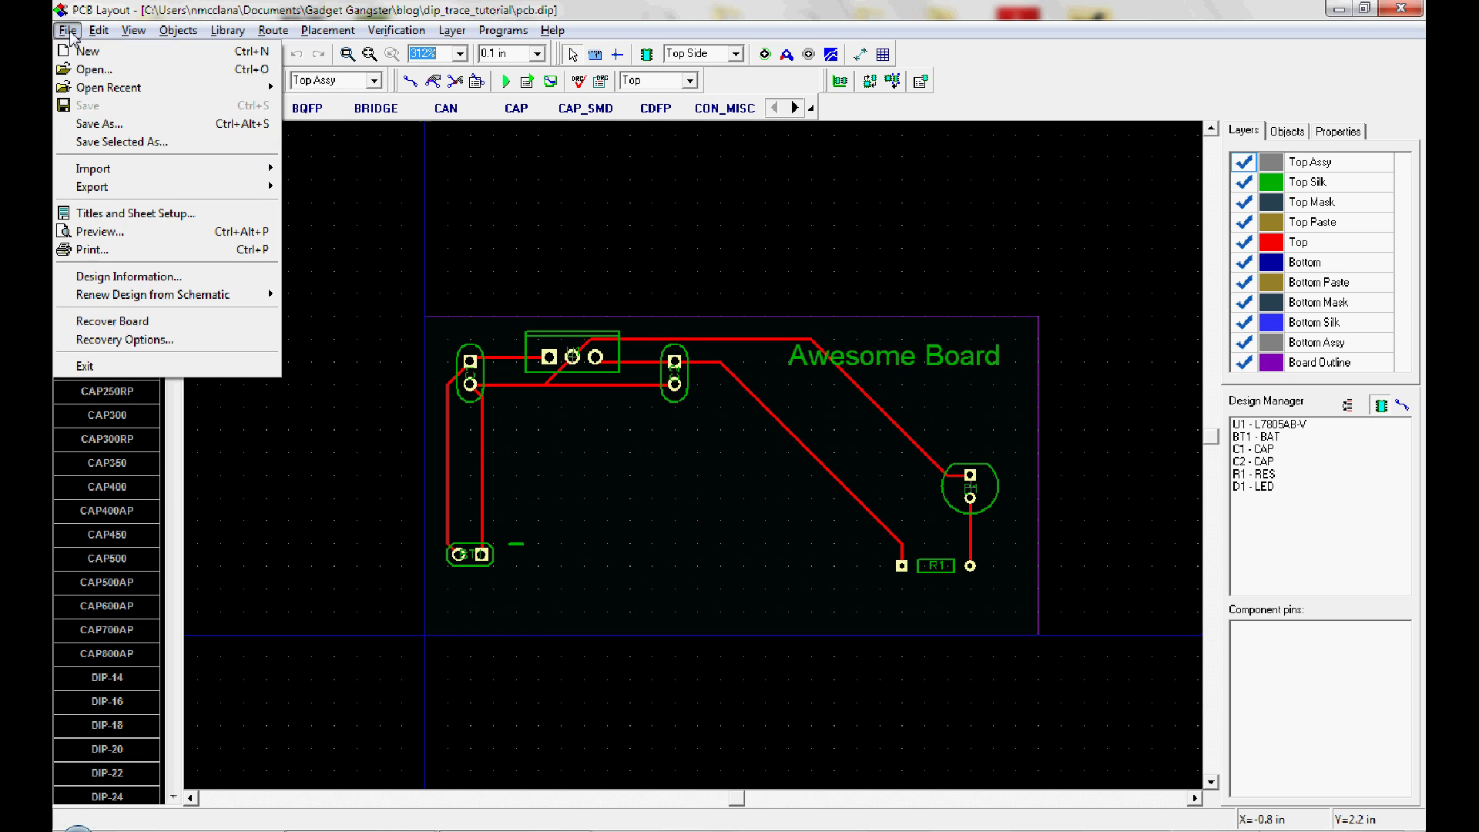
mouse_move(173, 187)
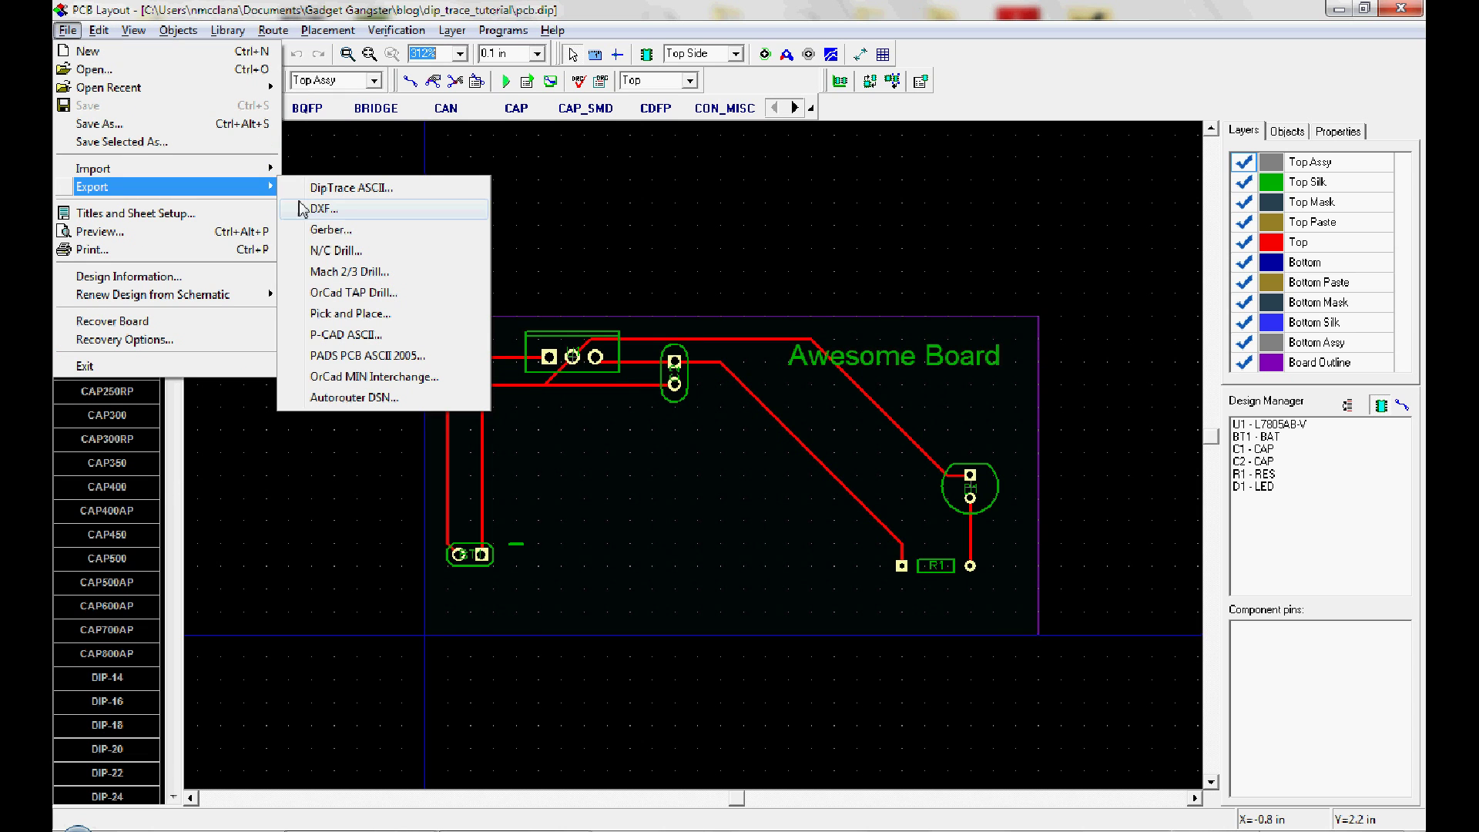
click(327, 230)
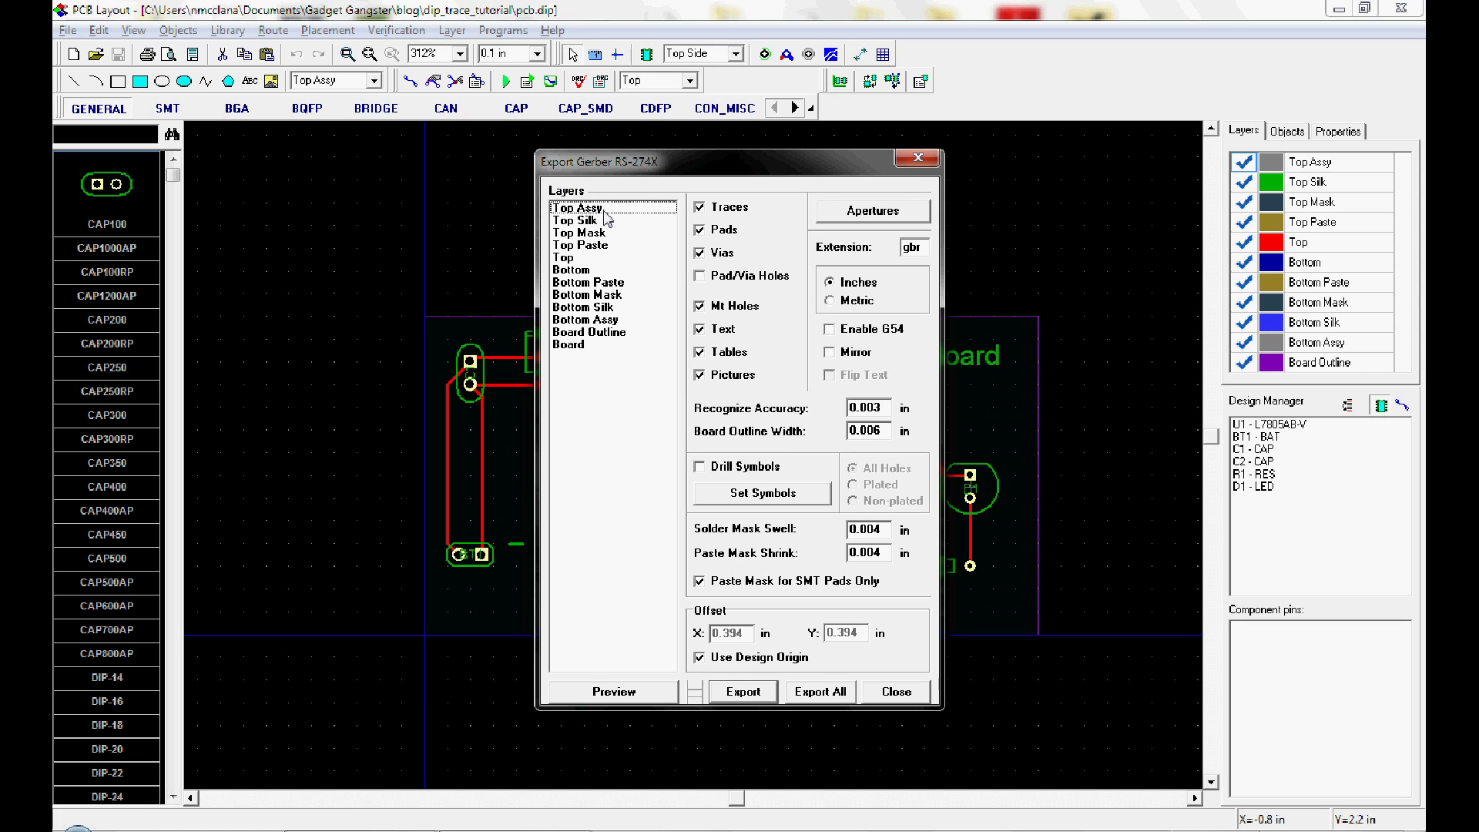
Step: Look through the exportable layers from Top Assy to Bottom and the options each one uses
click(603, 210)
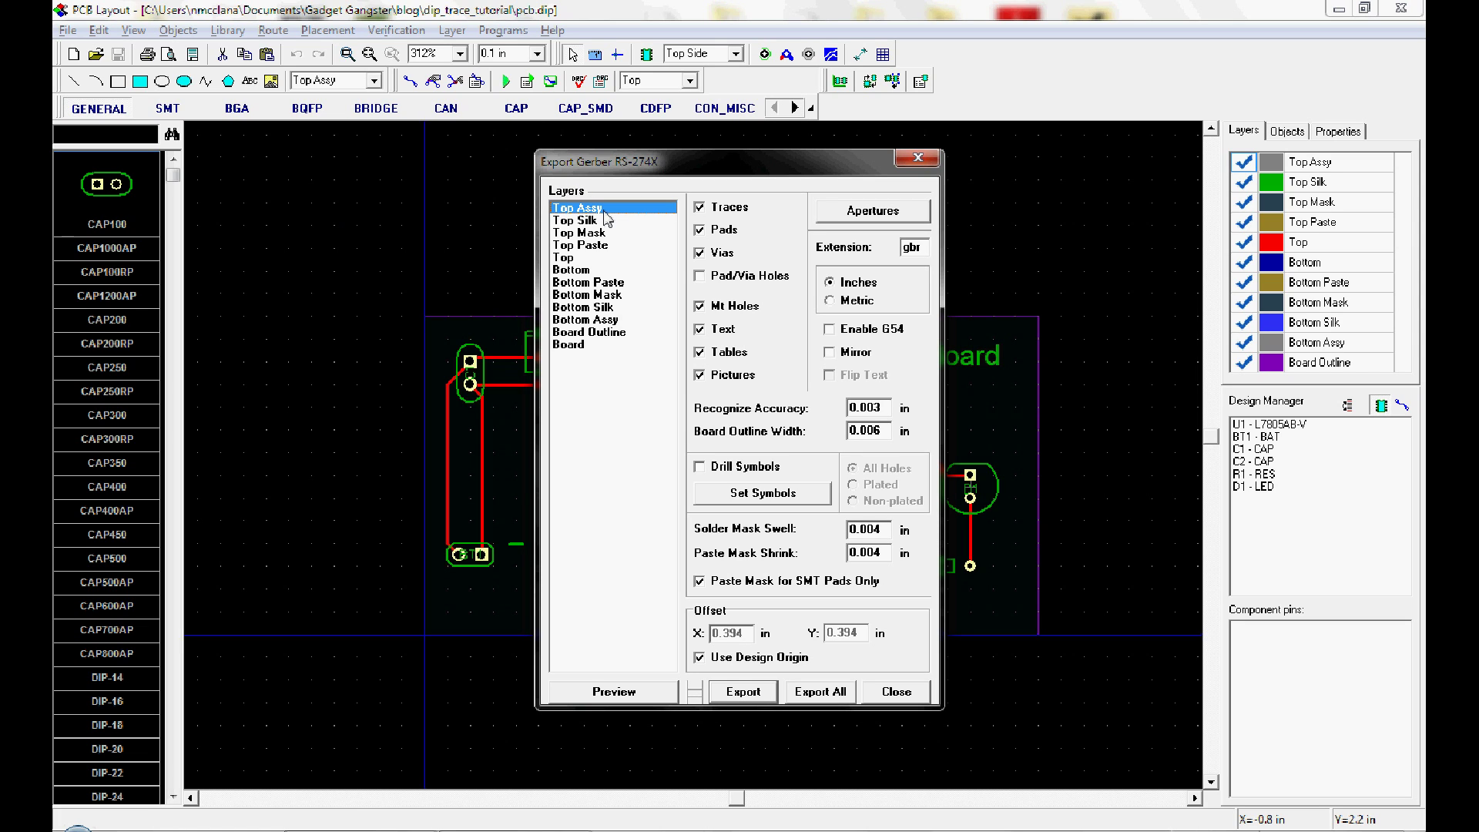
click(606, 221)
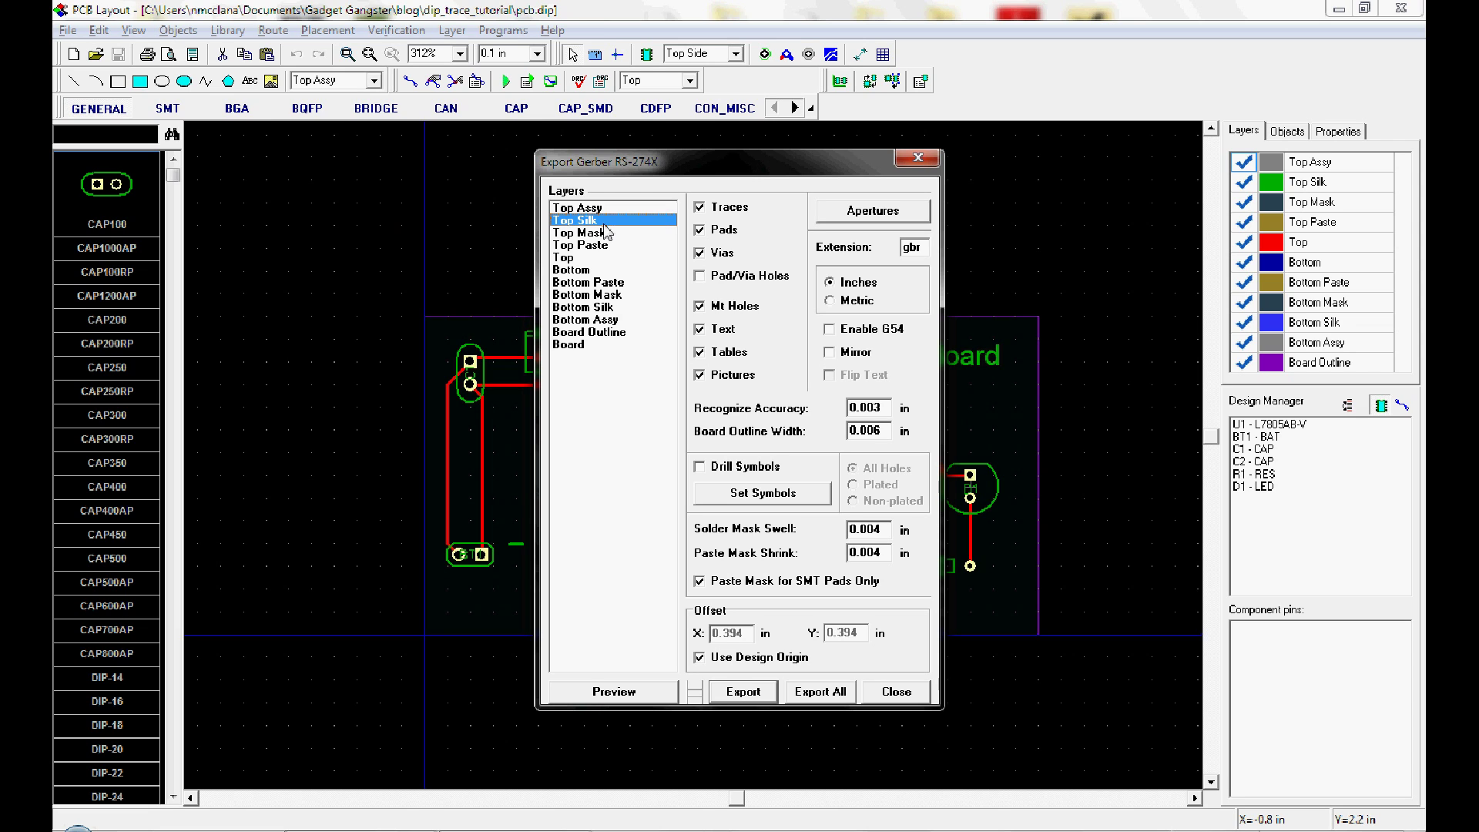
click(610, 233)
click(613, 245)
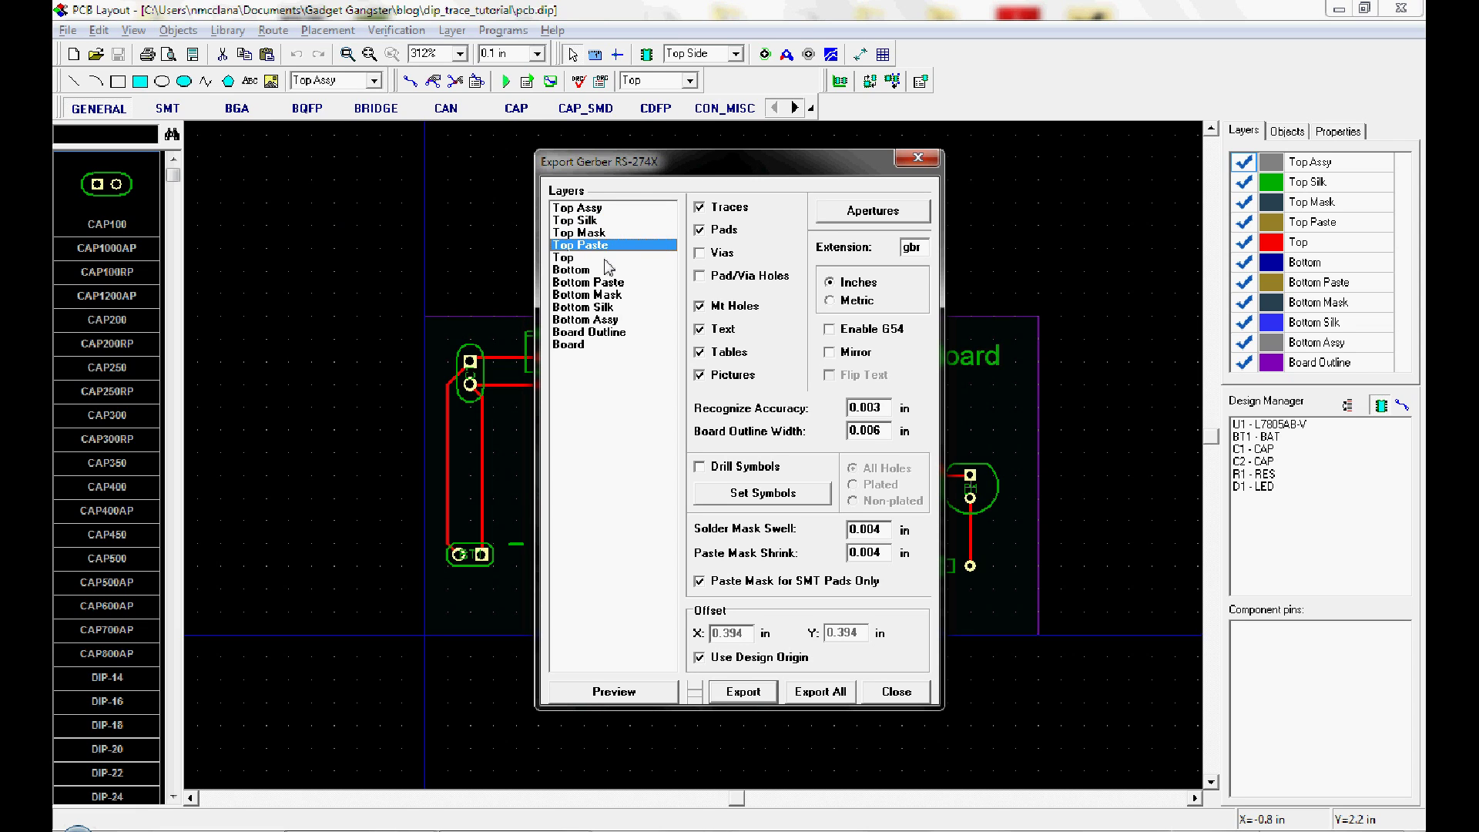
click(609, 258)
click(604, 270)
click(614, 209)
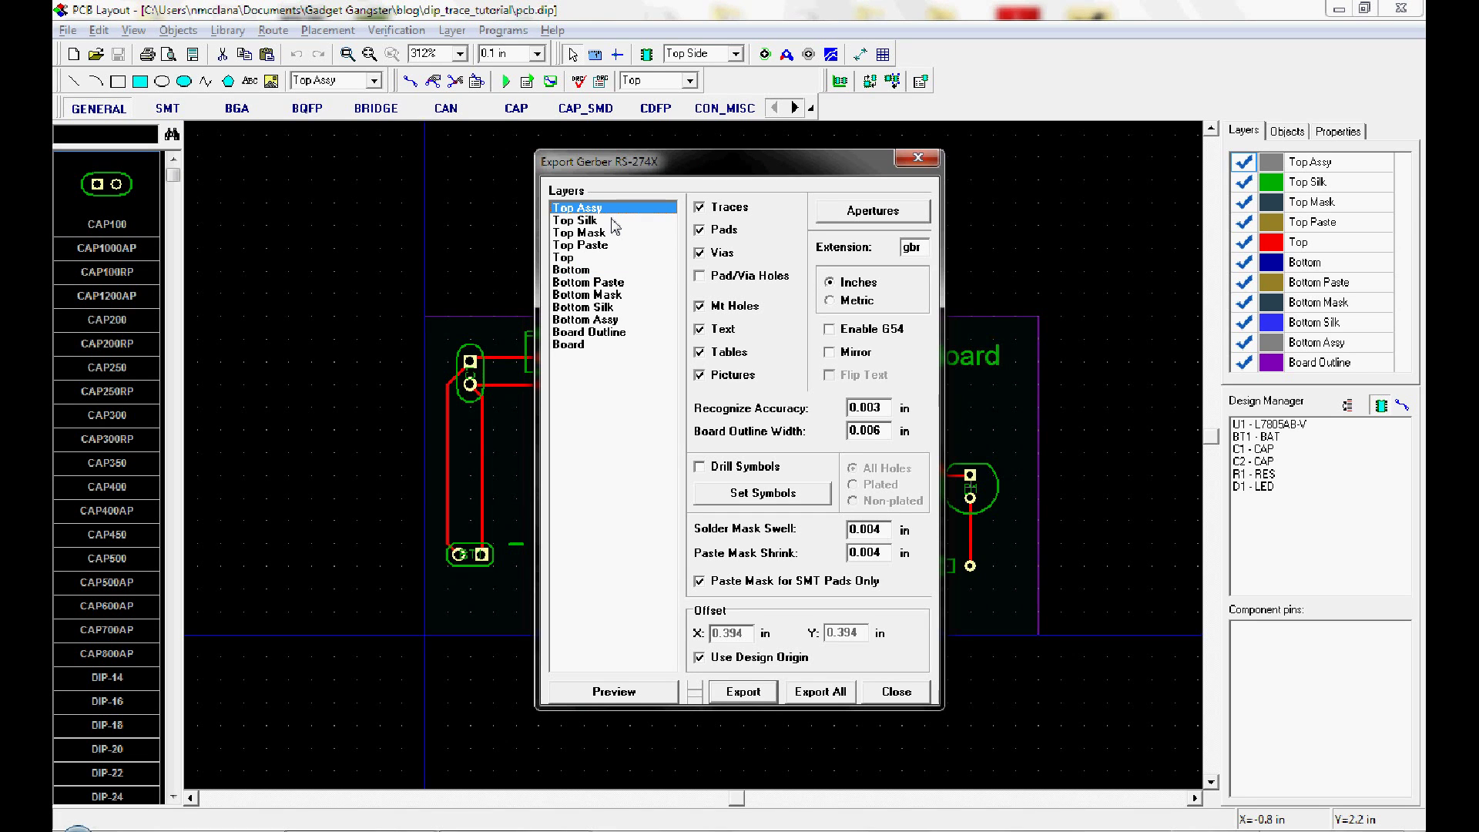
click(613, 220)
click(615, 209)
Step: Assign aperture codes automatically to all shapes and review the resulting aperture list
click(846, 222)
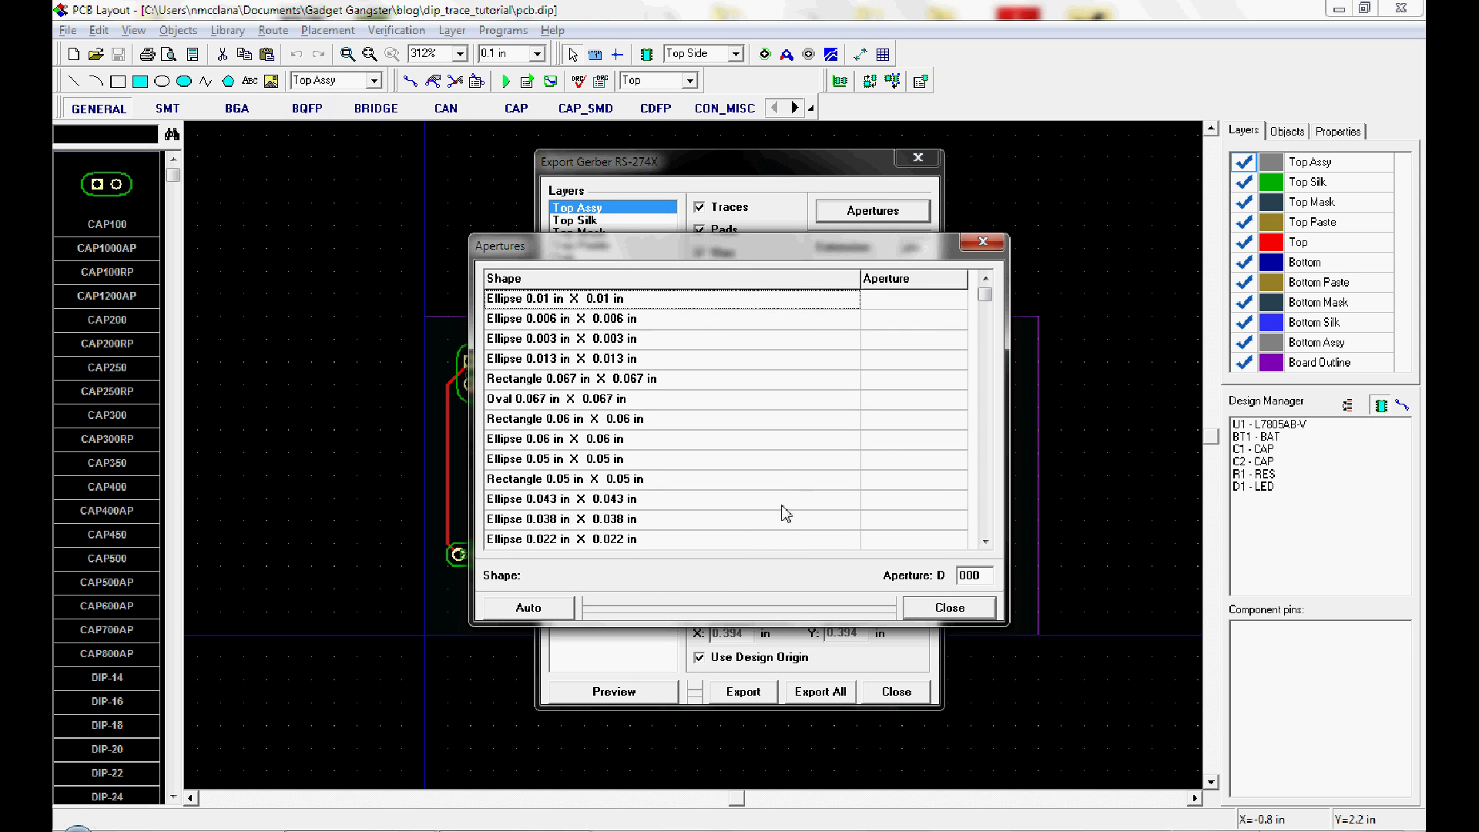
click(523, 614)
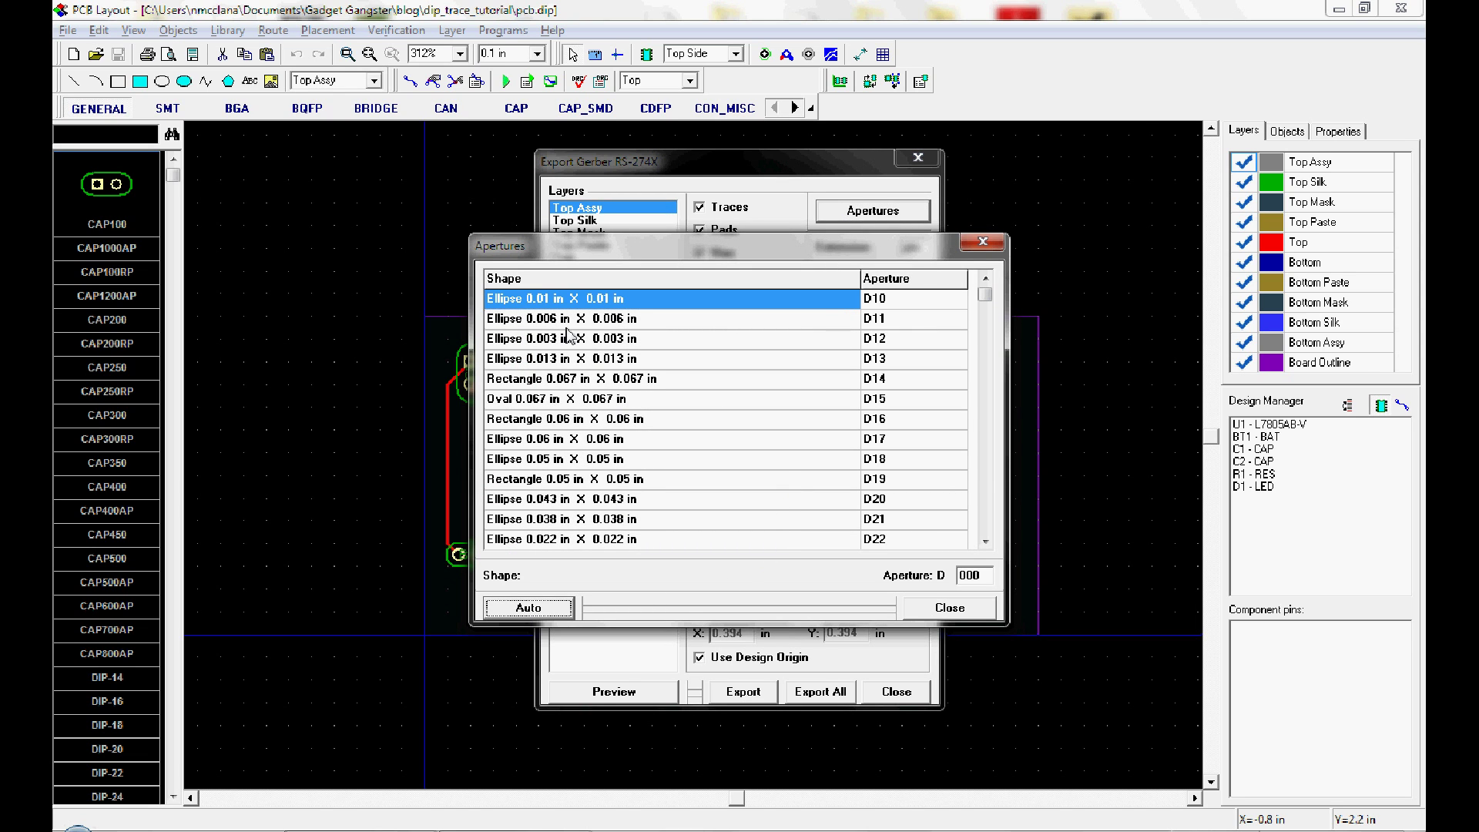
click(570, 322)
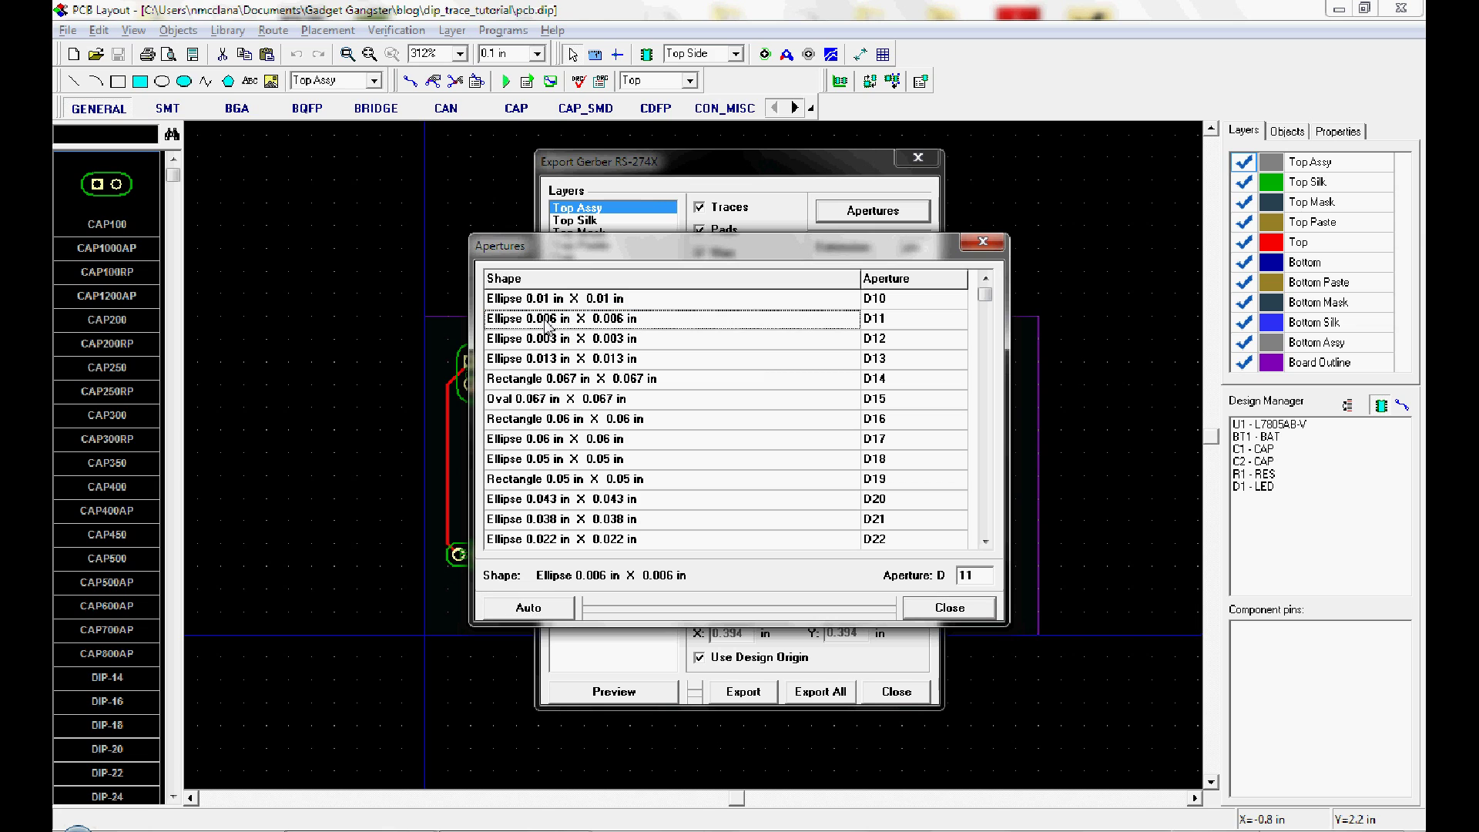
click(568, 380)
click(569, 399)
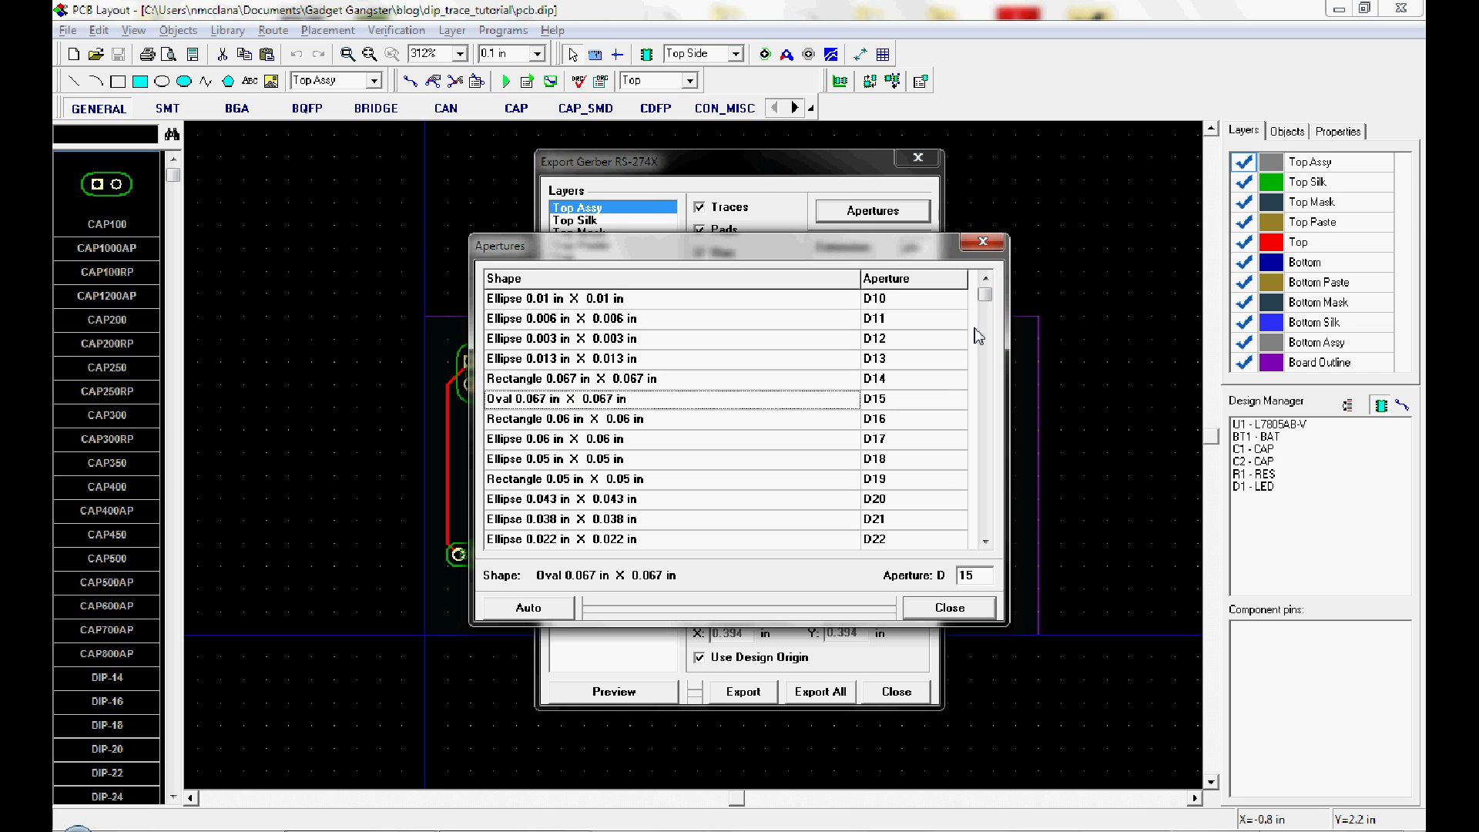
drag(986, 305, 992, 486)
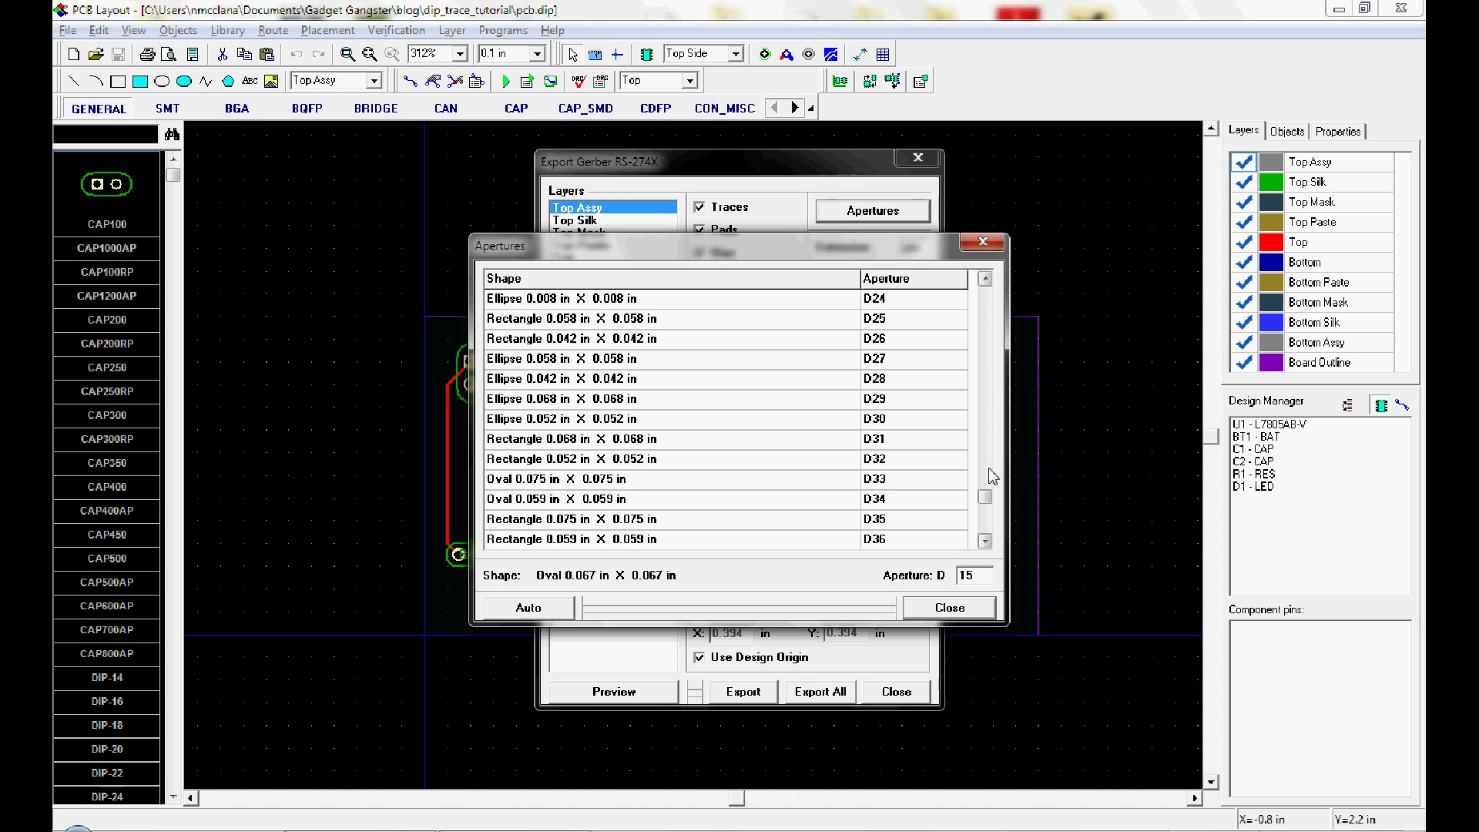
click(960, 615)
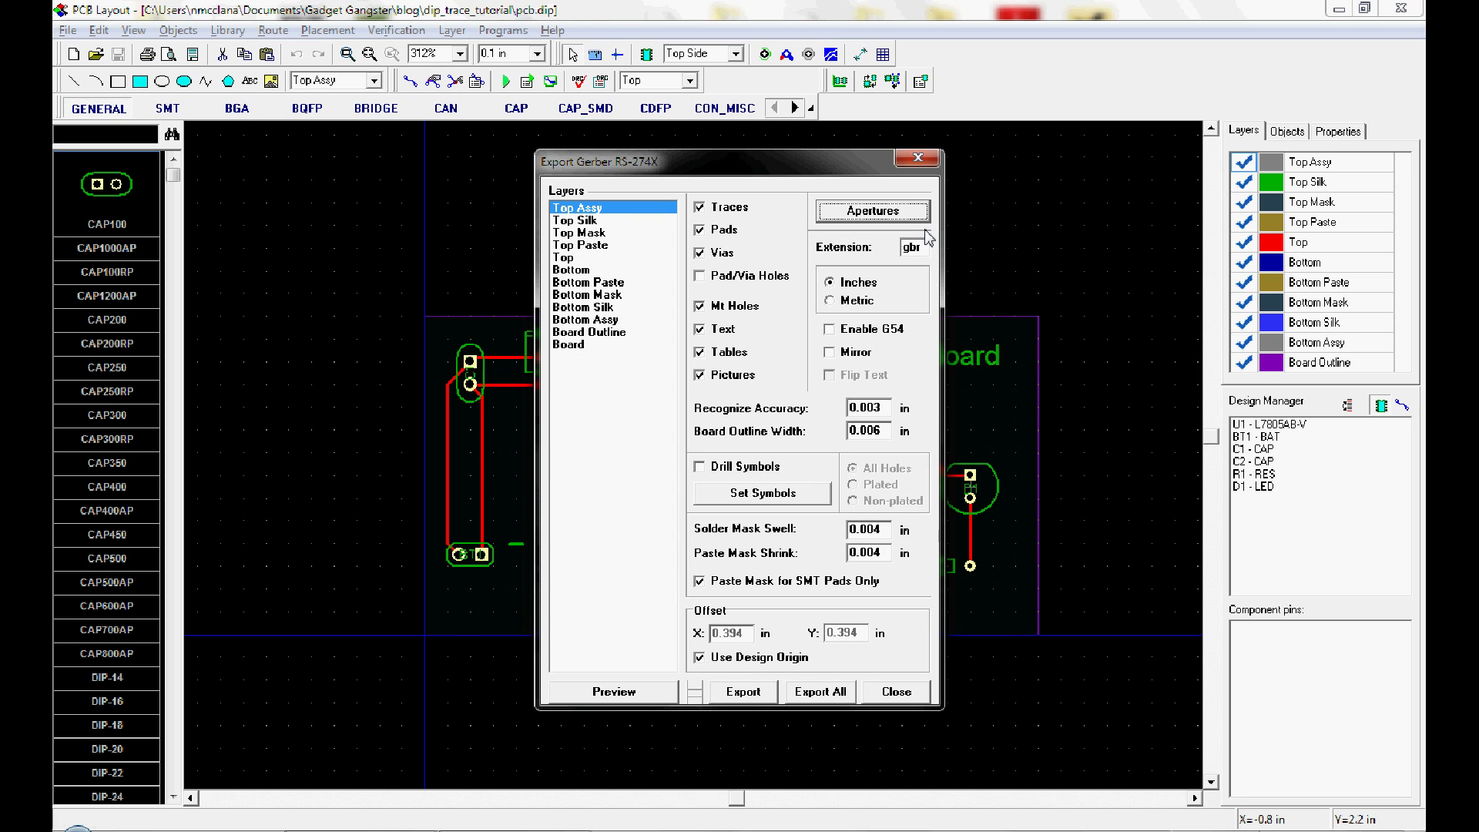
Step: Start exporting the Top Silk layer and create a destination folder named gerbers inside V2_shortboard
click(613, 213)
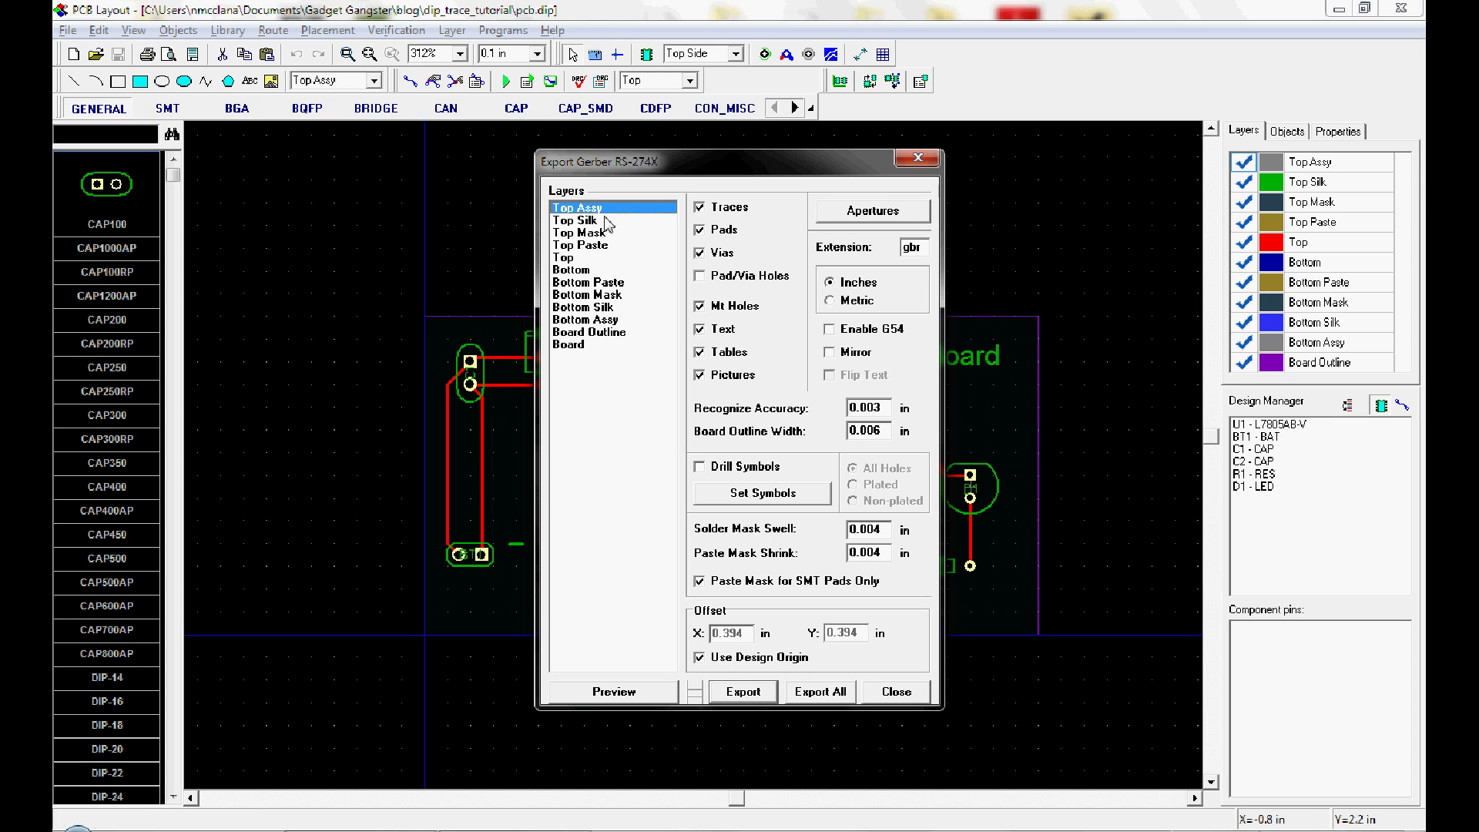
click(605, 222)
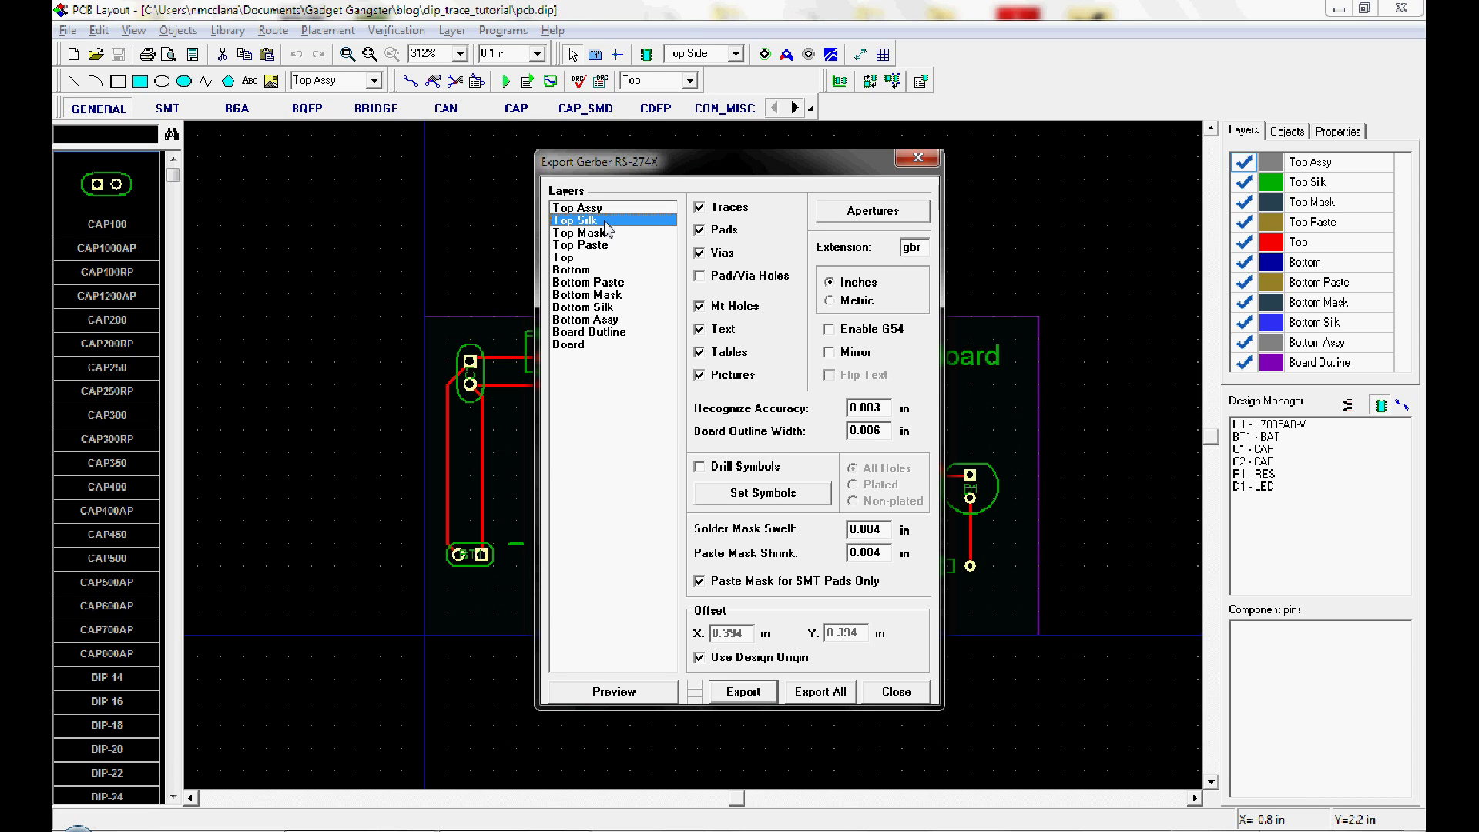
click(745, 691)
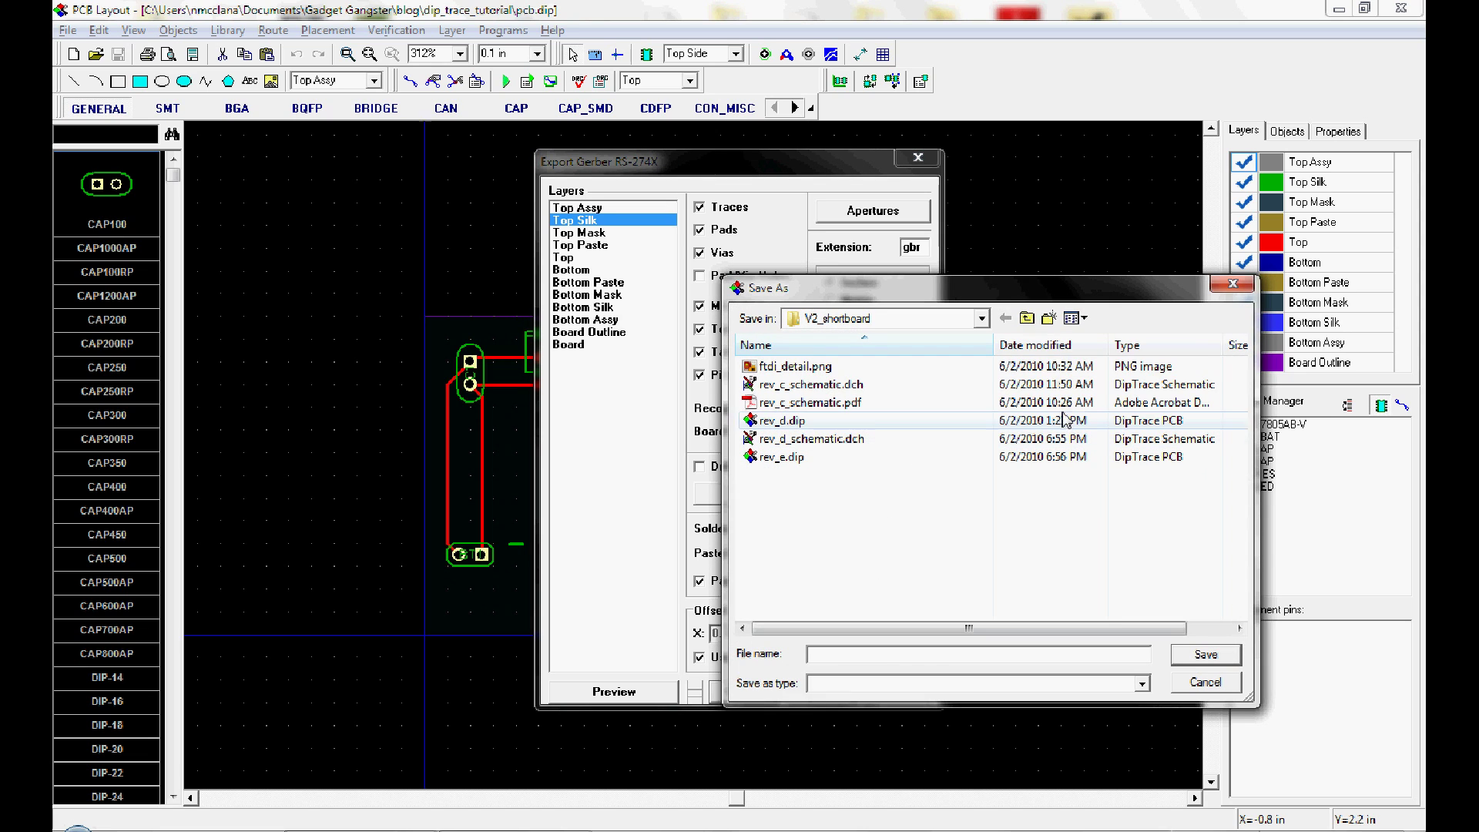
click(1056, 324)
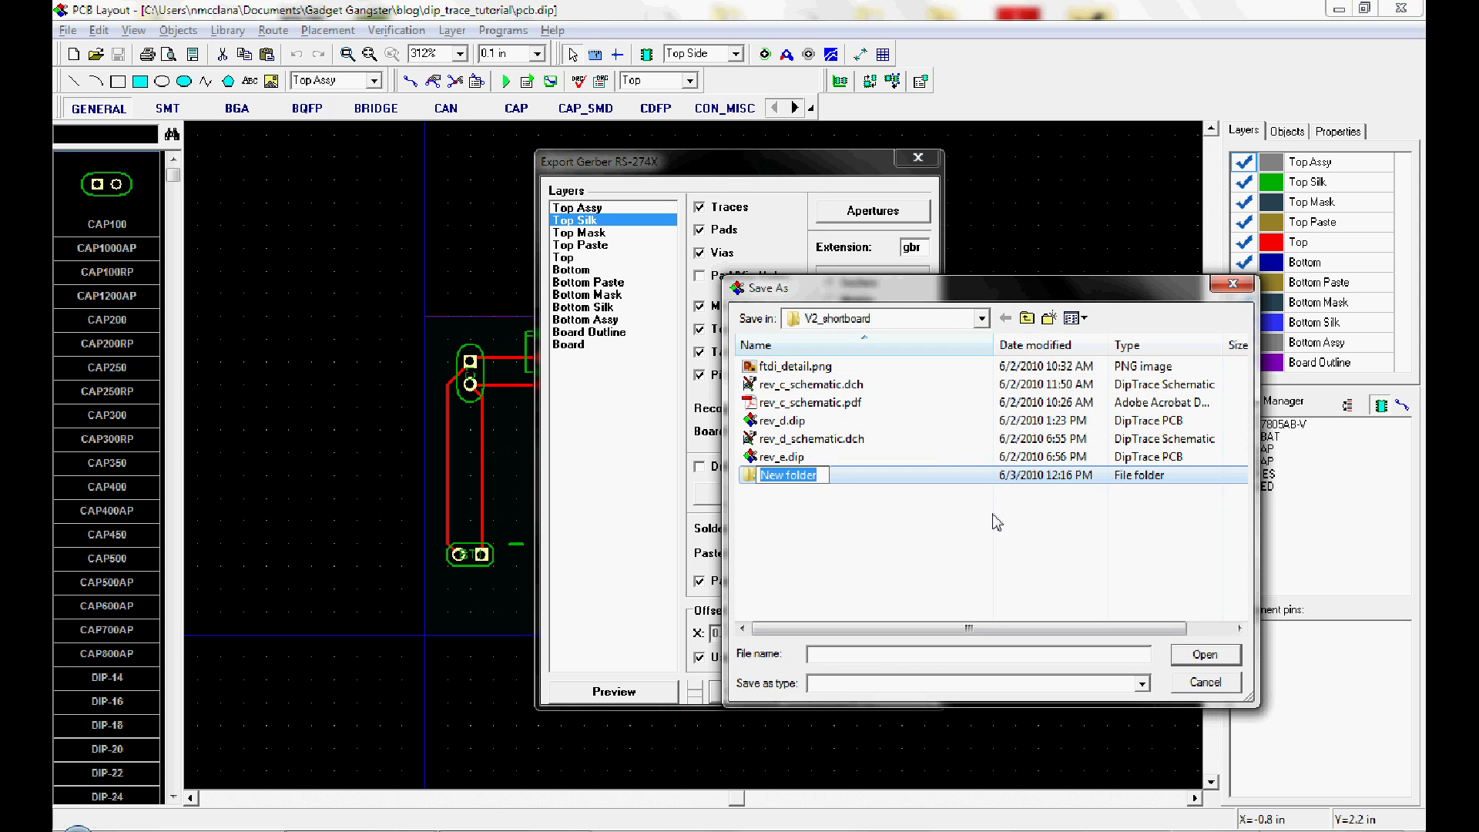
text(gerbers)
key(Return)
key(Return)
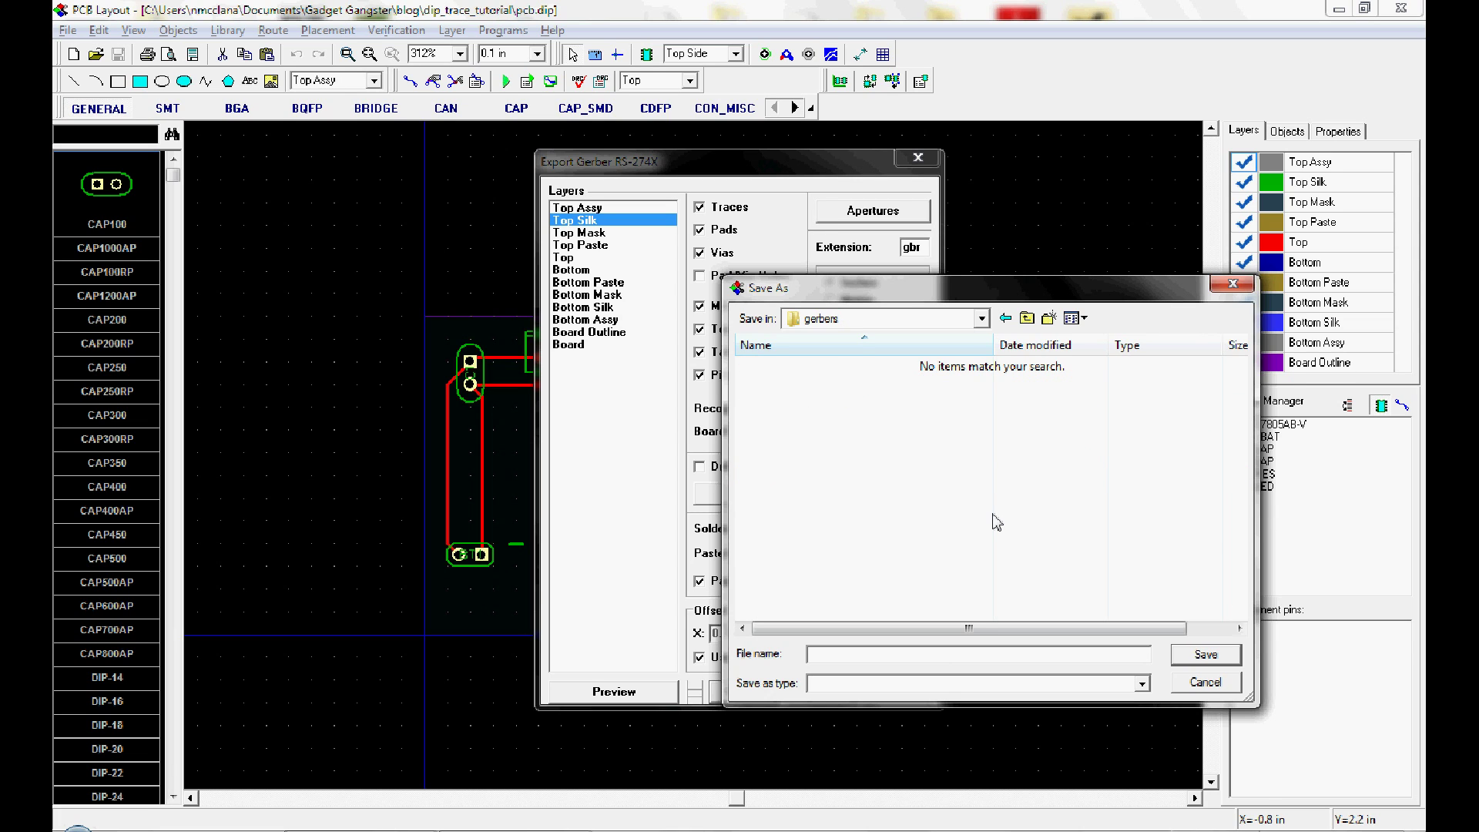
Step: Save the Top Silk Gerber file as top_silk in the gerbers folder
click(986, 653)
text(top_silk)
key(Return)
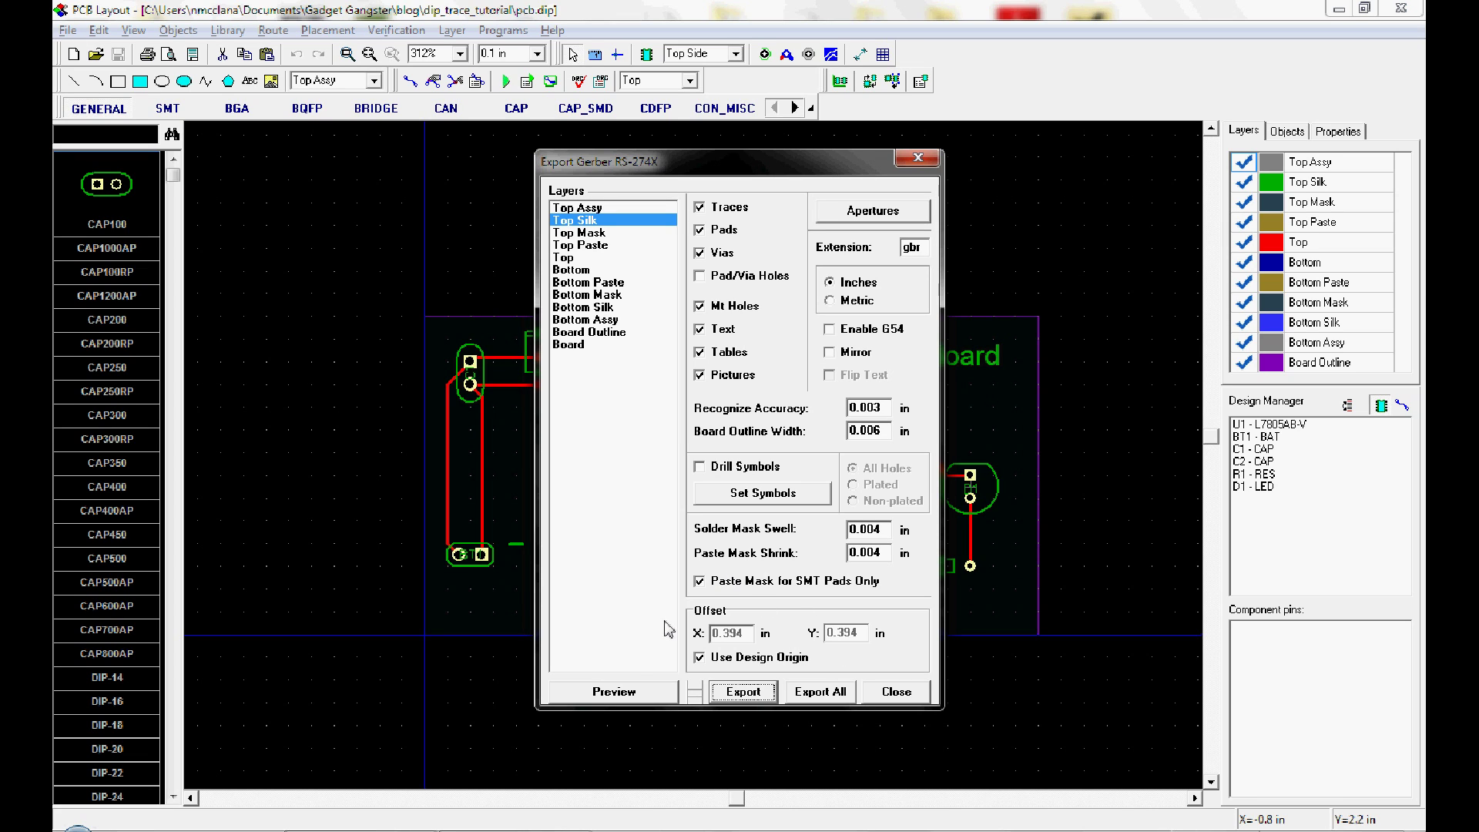
Step: Preview the Top Silk layer's Gerber output and examine the component outlines and board text enlarged
click(632, 694)
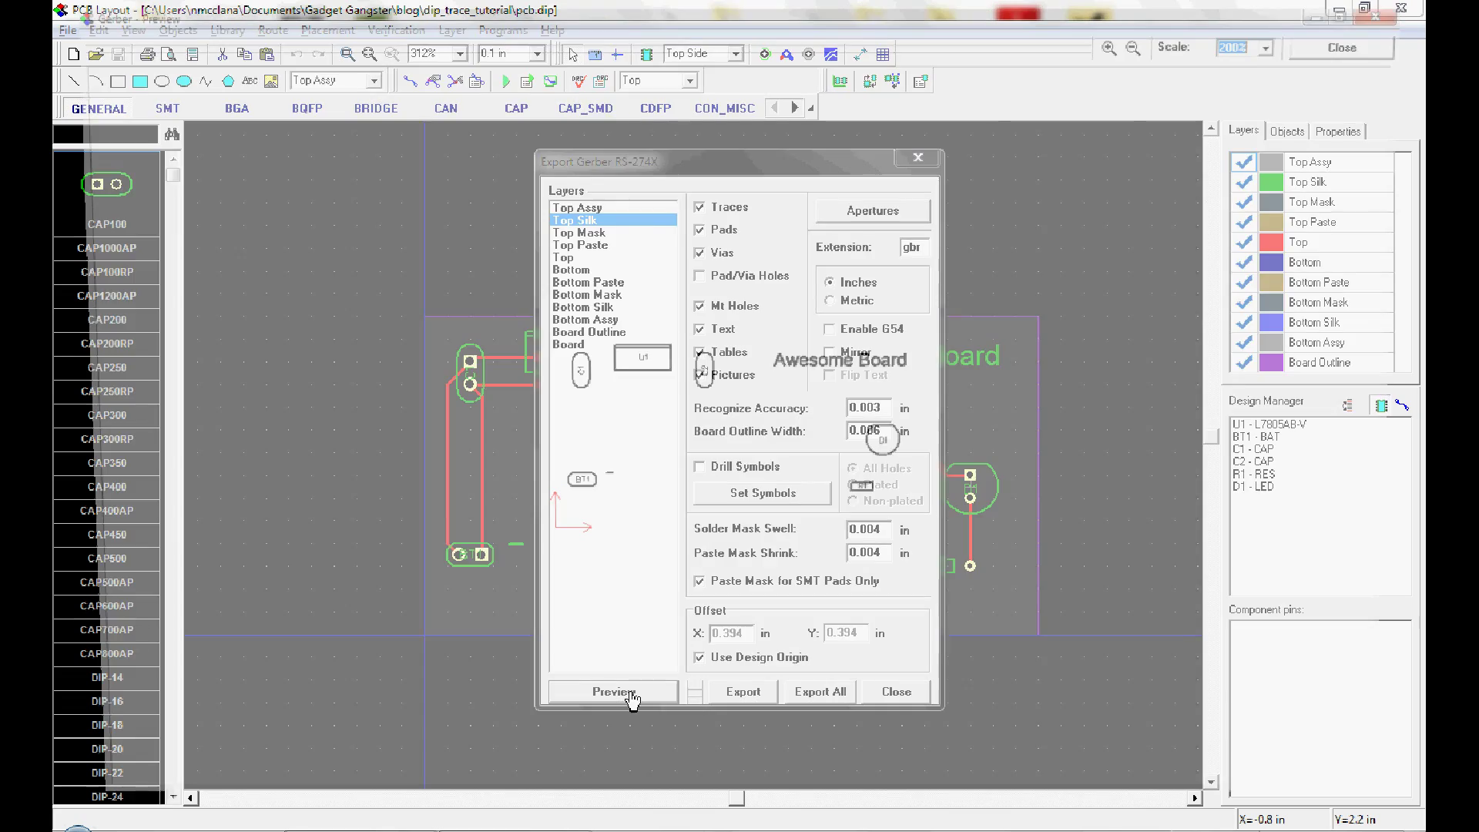
click(1123, 40)
click(1124, 40)
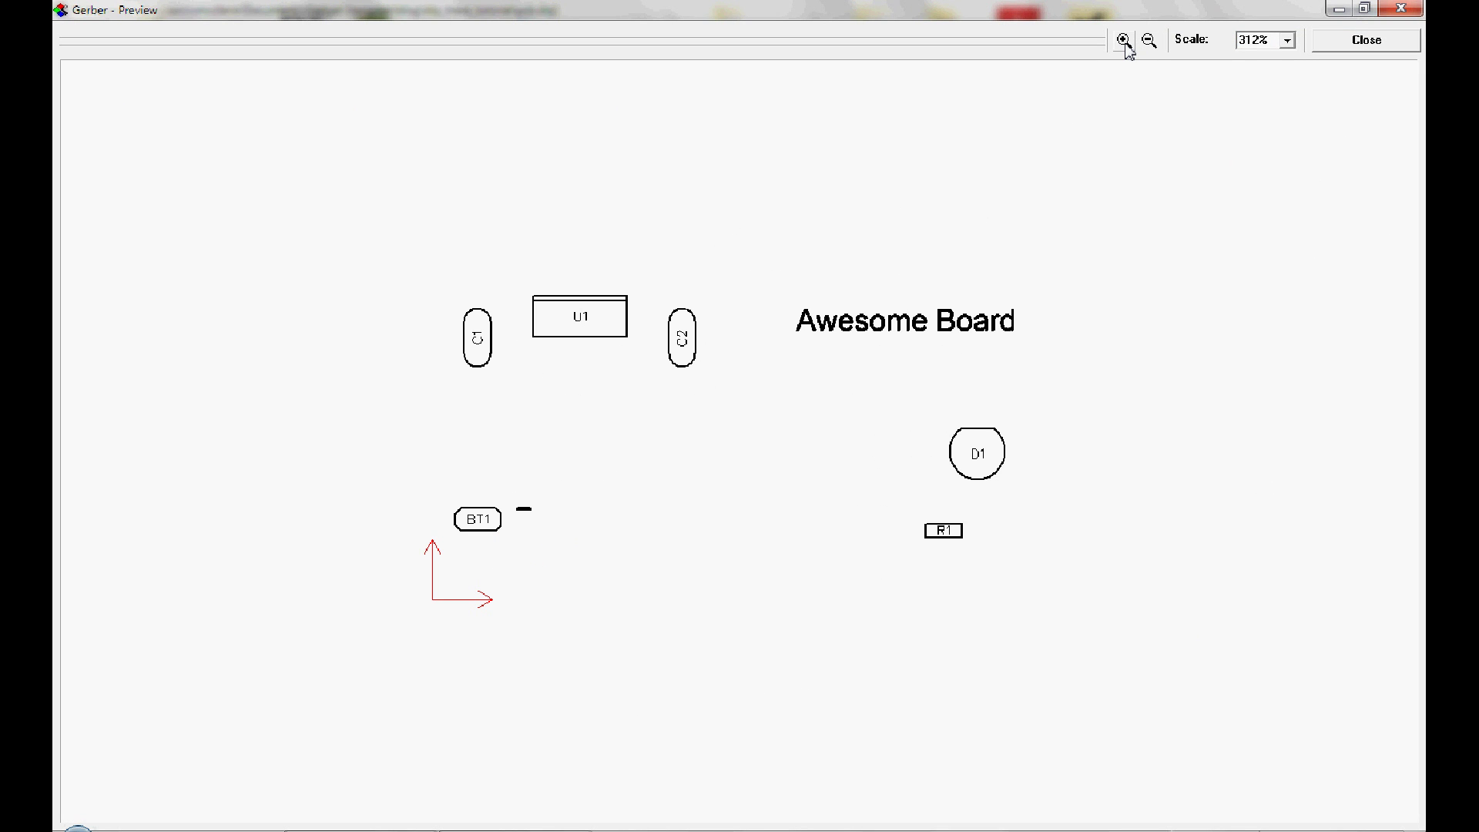
click(1124, 40)
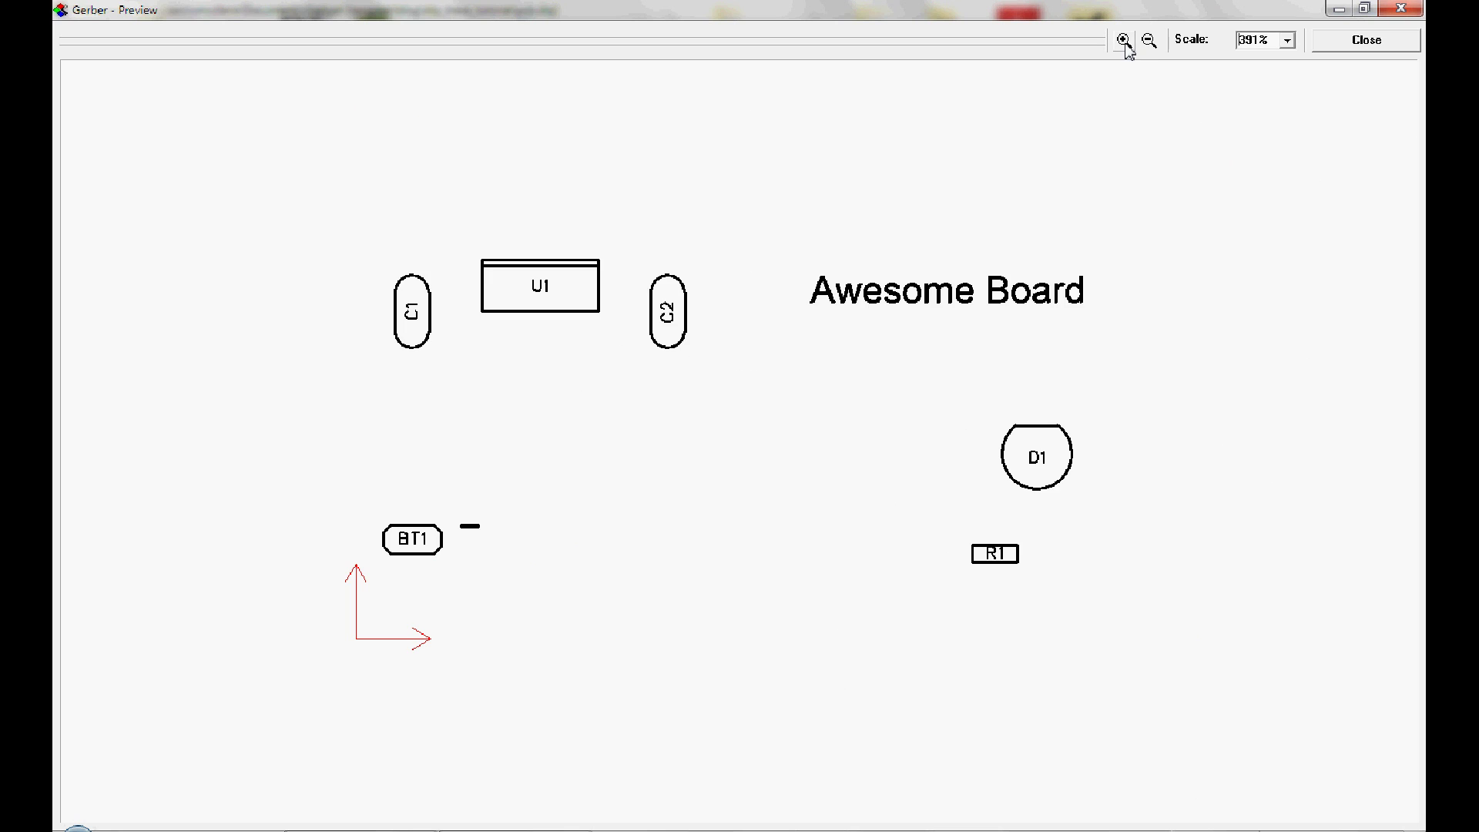
click(1377, 48)
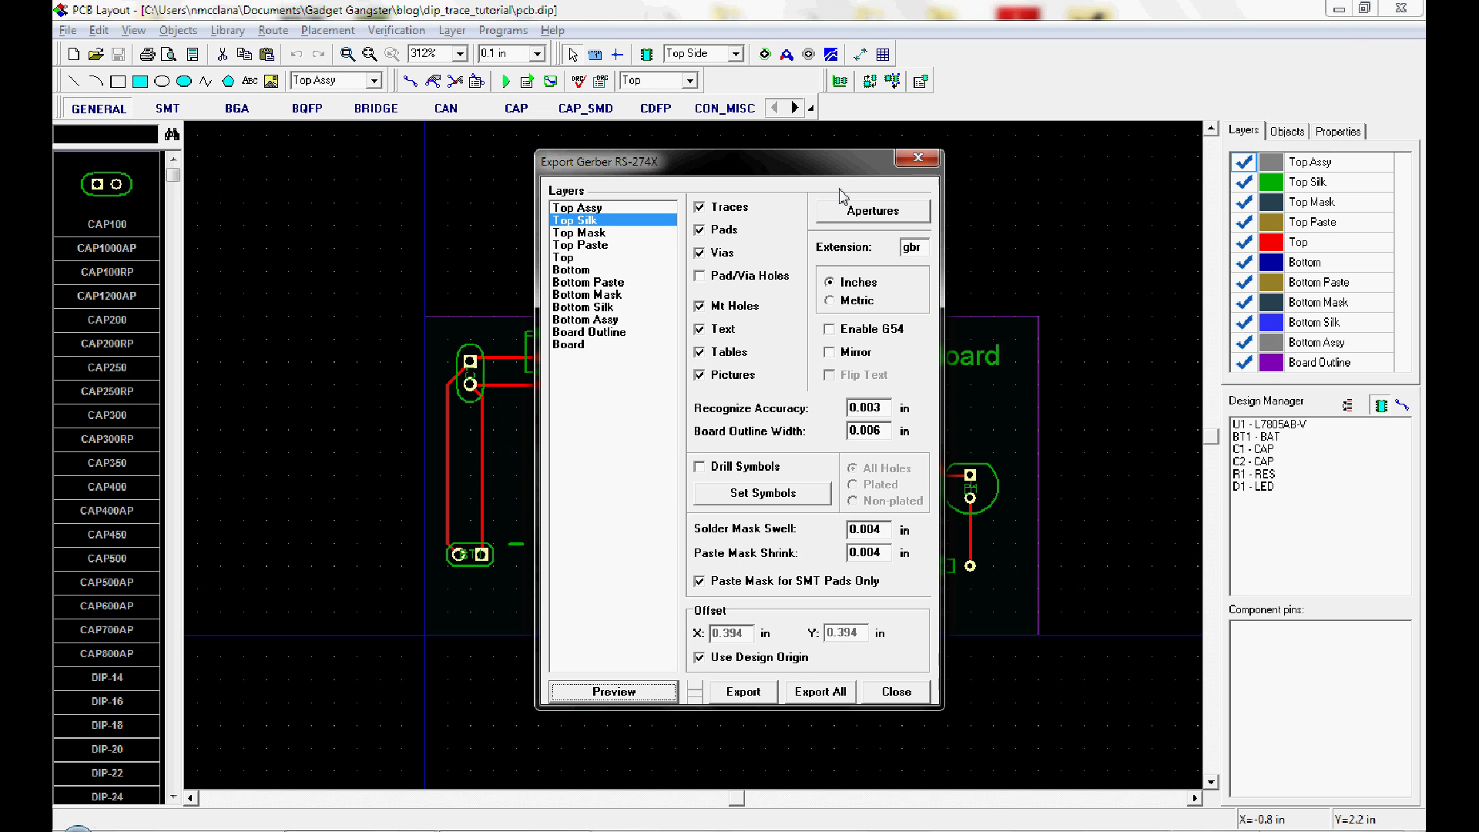
Step: Preview the Top Mask layer and export it as top_mask to the gerbers folder
click(621, 232)
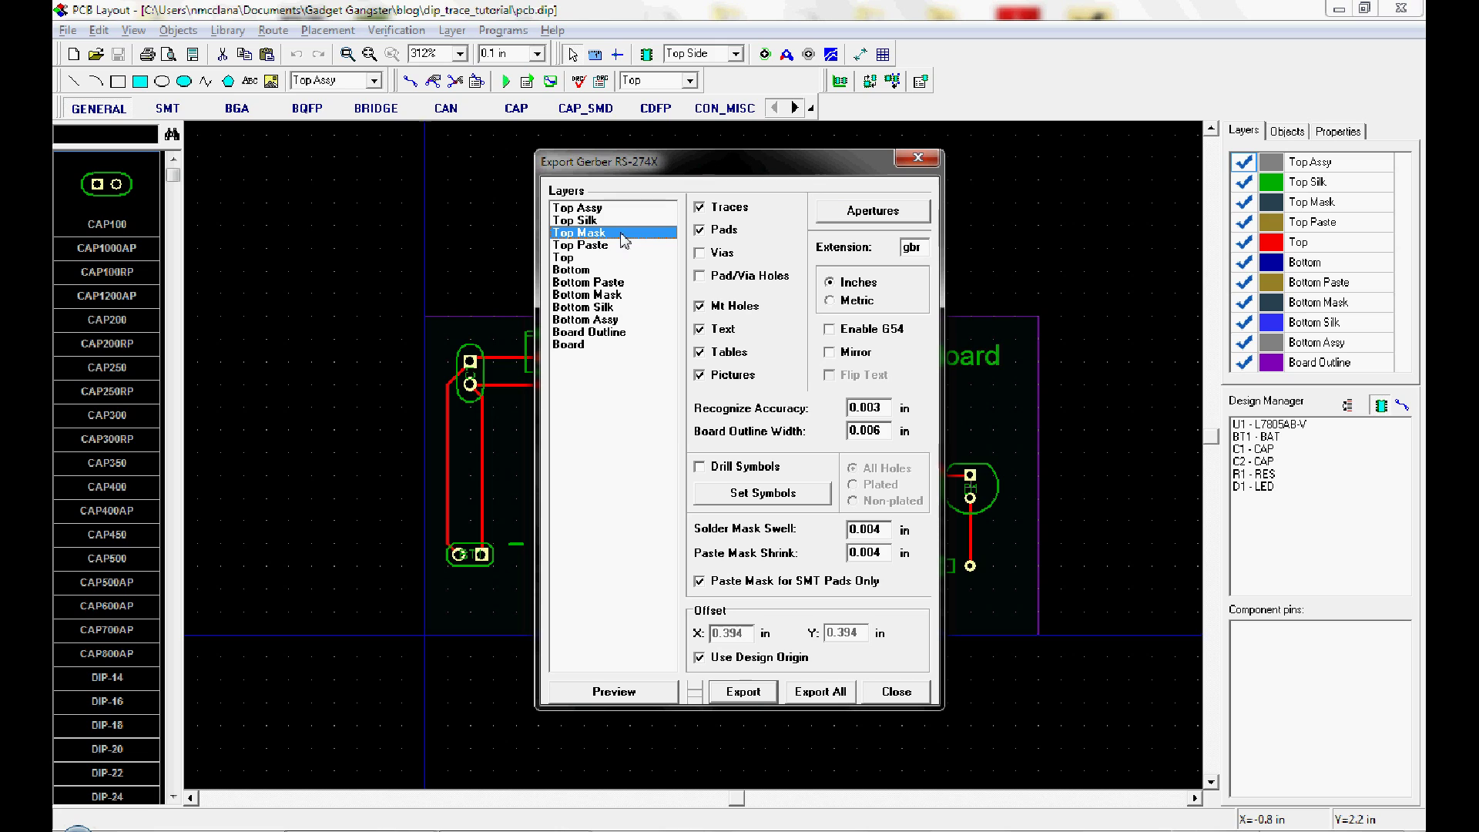
click(613, 691)
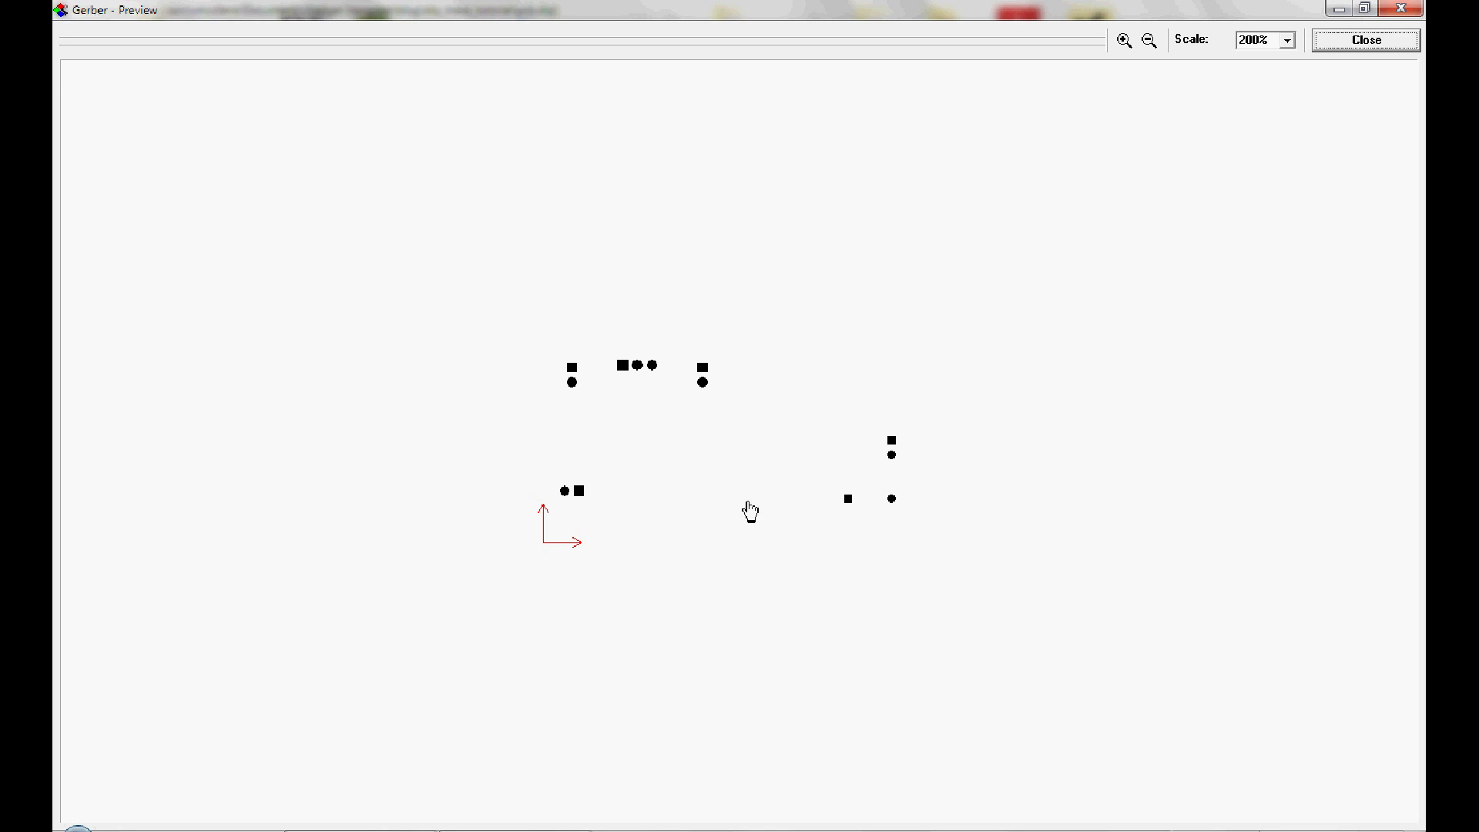
click(1367, 41)
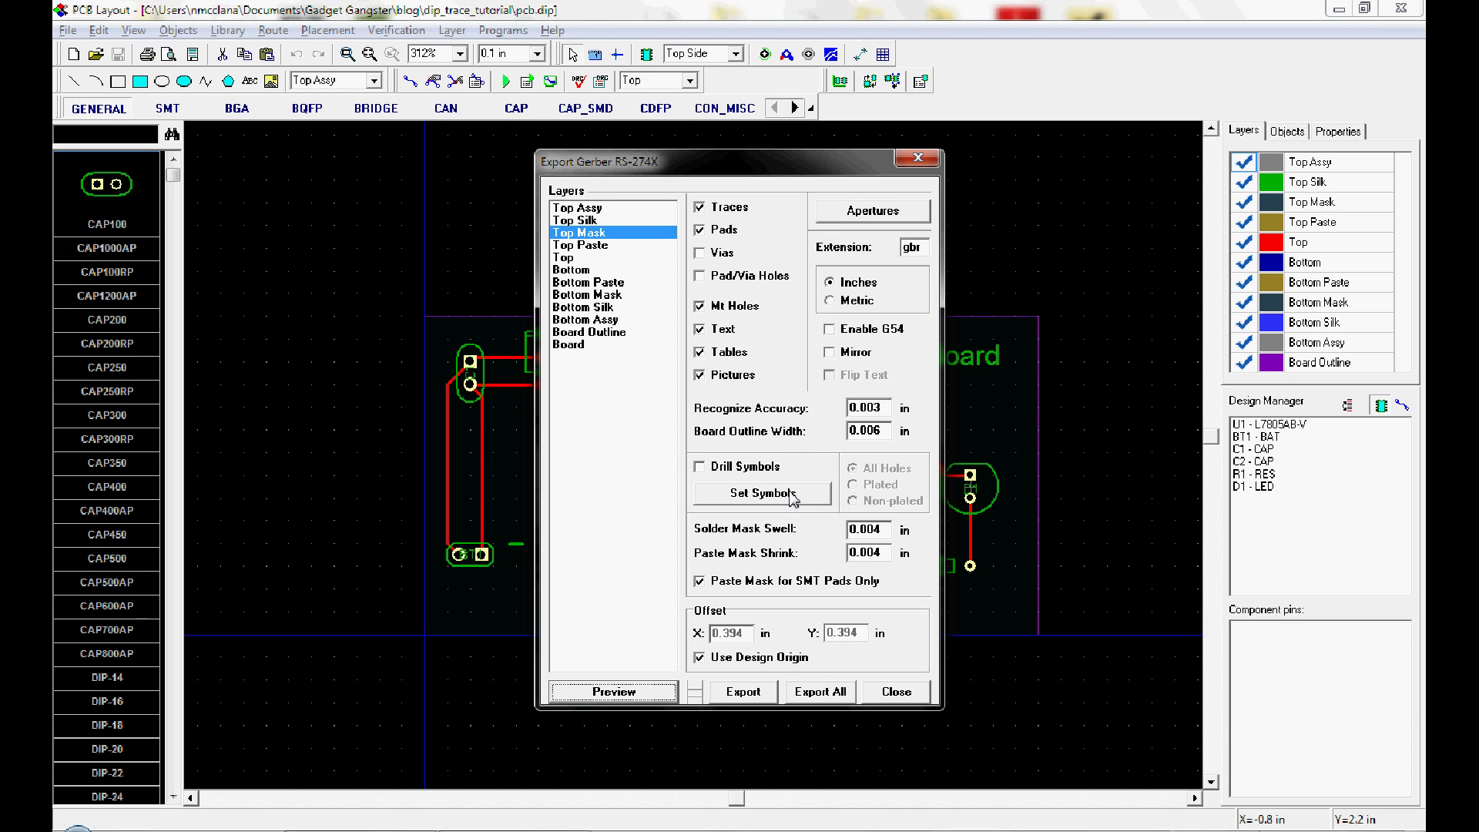
click(744, 692)
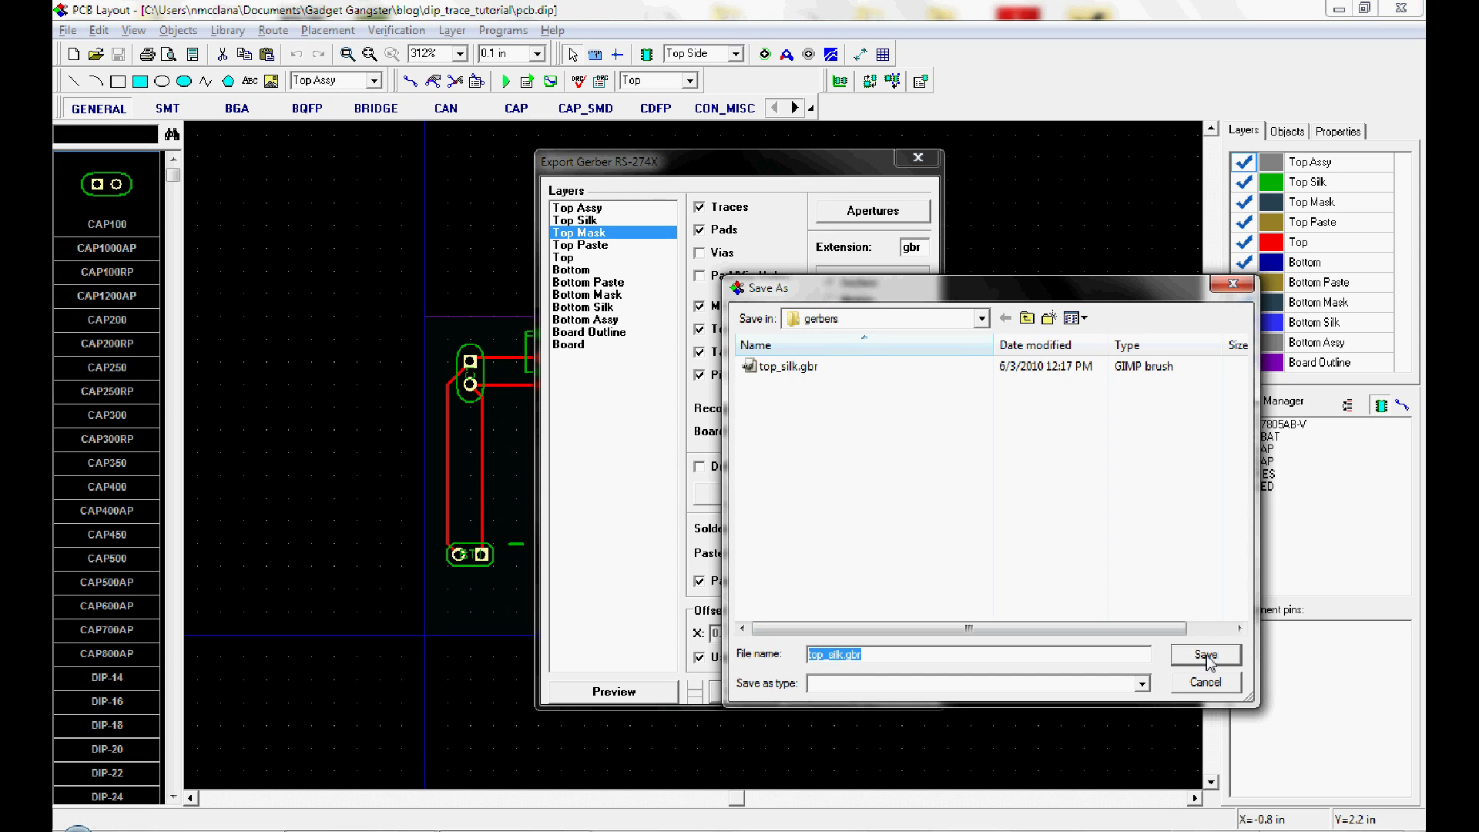
text(top_mask)
click(1205, 655)
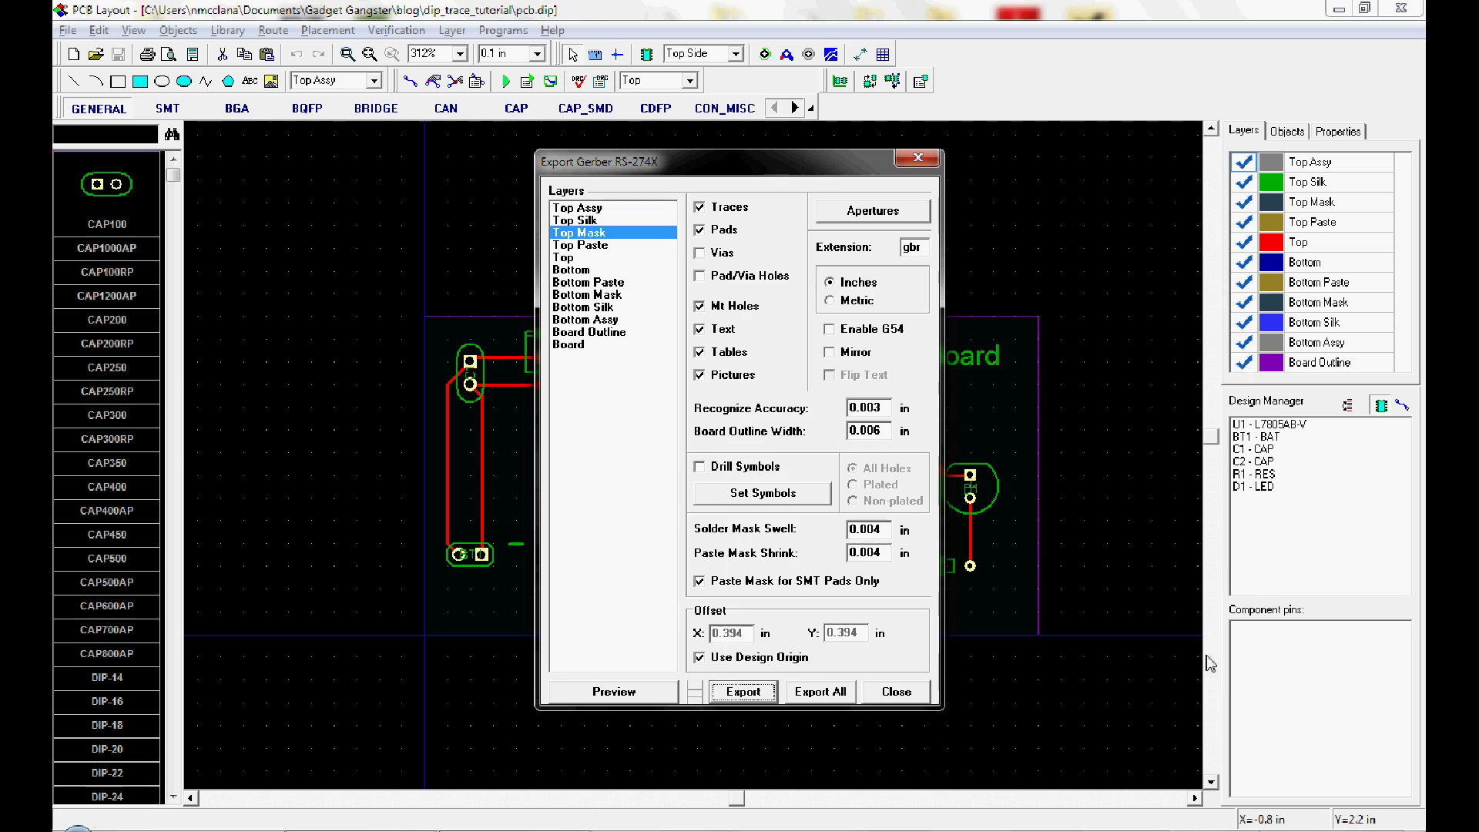
Step: Preview the Top Paste layer's Gerber output
click(620, 245)
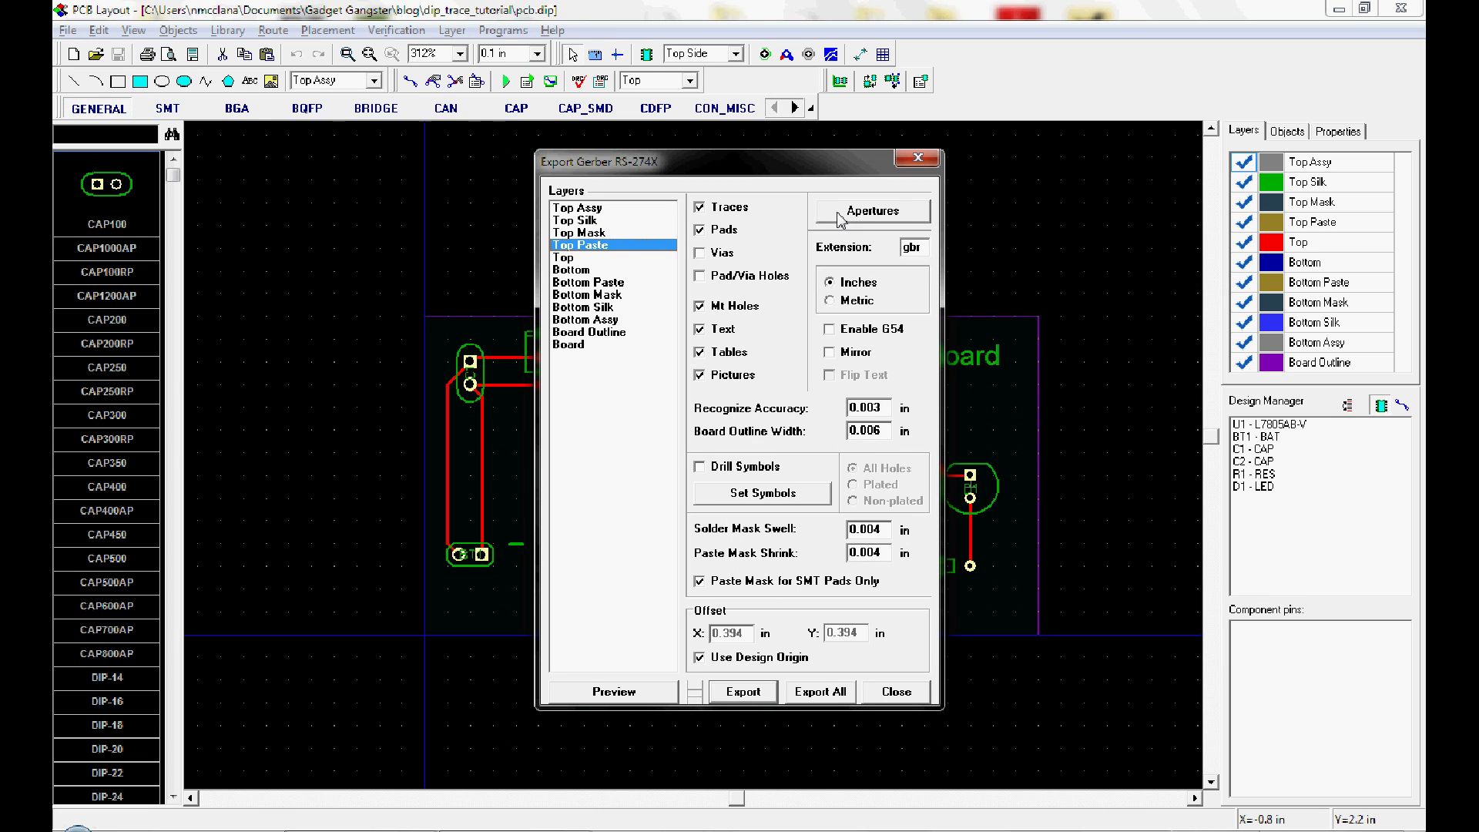
click(628, 691)
click(1375, 40)
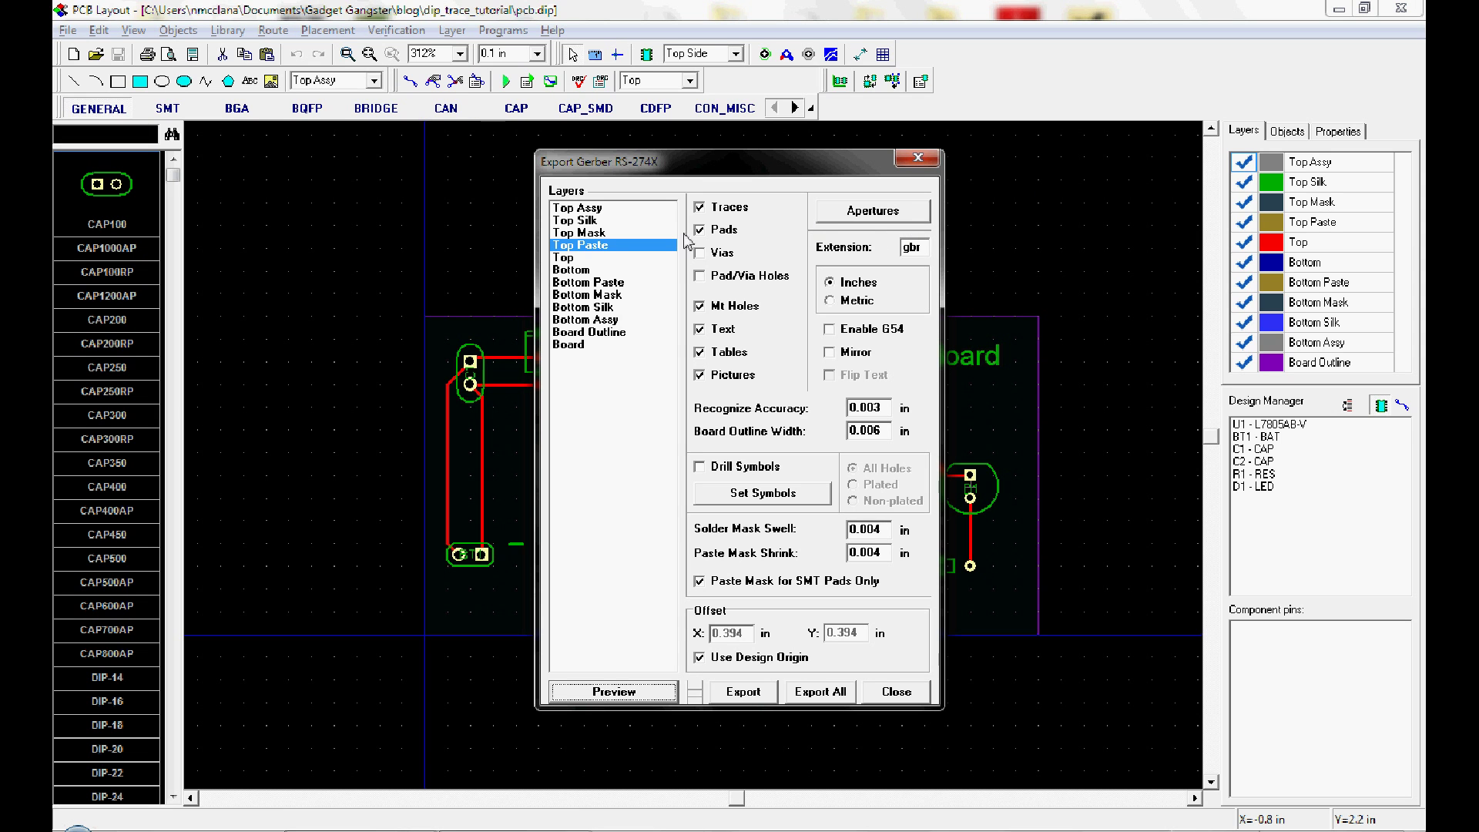
Step: Preview the Top layer's Gerber output and examine the copper traces and pads enlarged
click(609, 260)
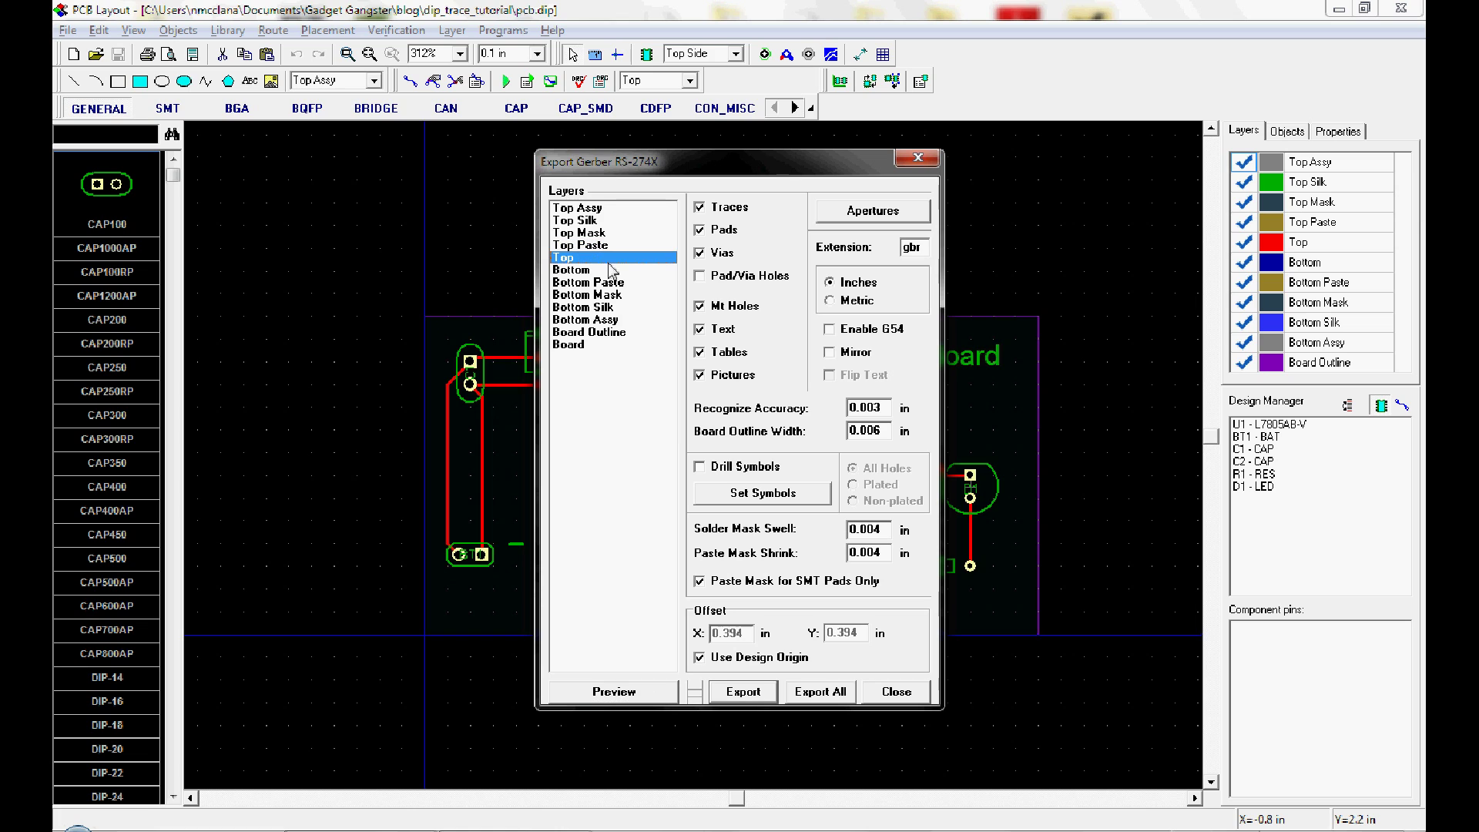
click(614, 692)
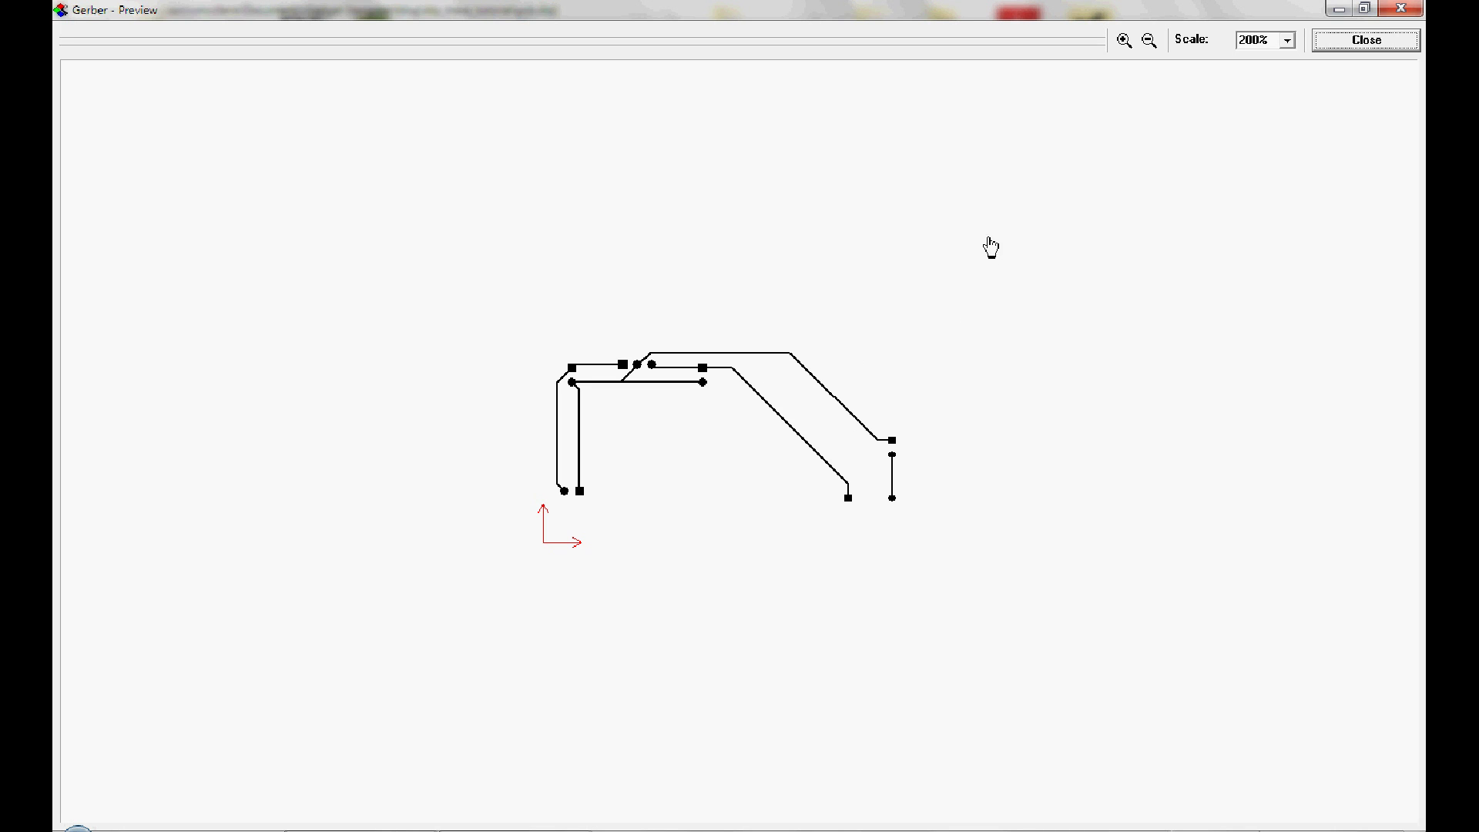
click(1125, 41)
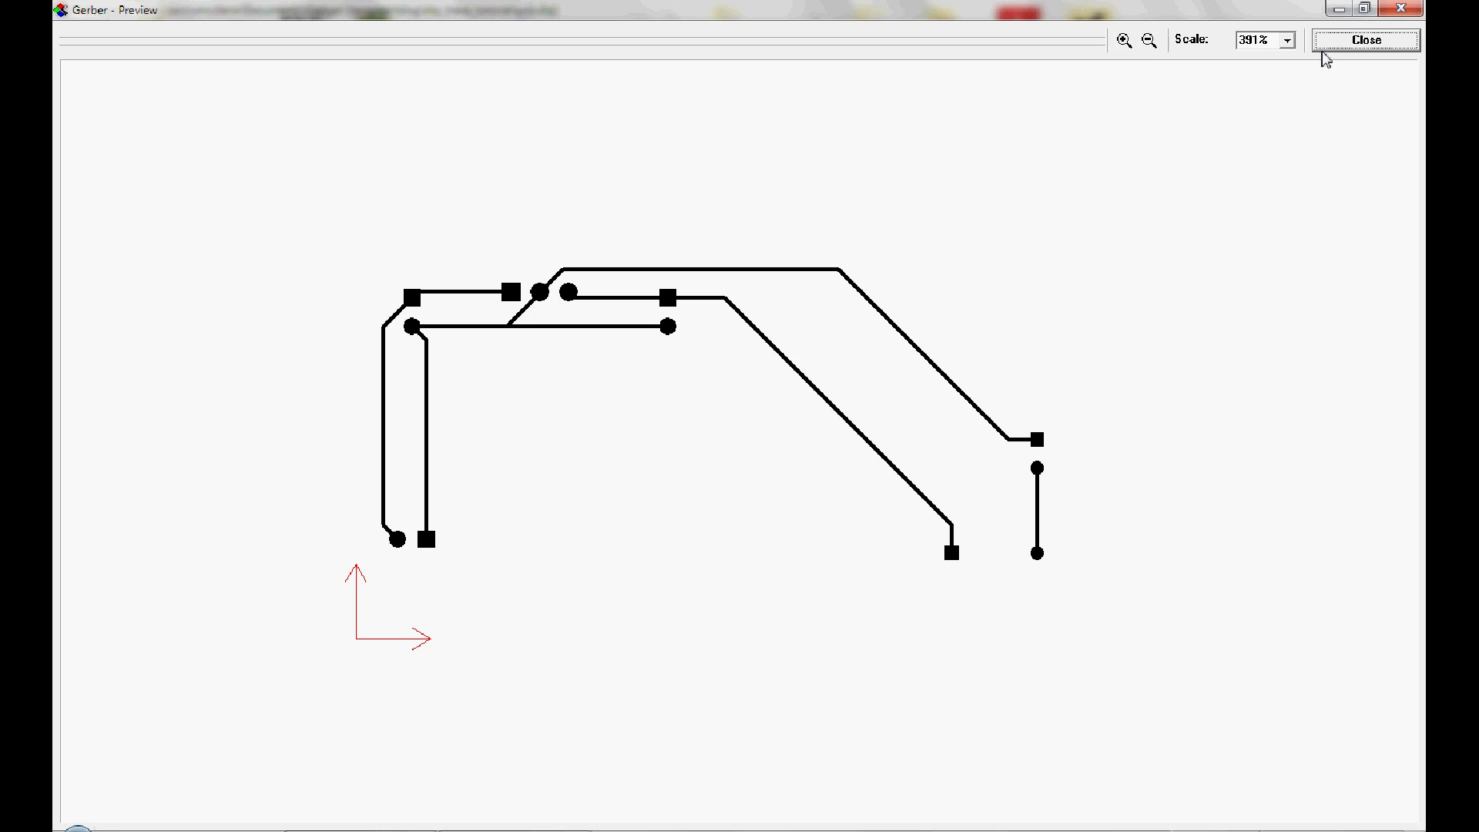
click(1356, 41)
Step: Export the Top layer as a Gerber file named top_copper in the gerbers folder
click(742, 690)
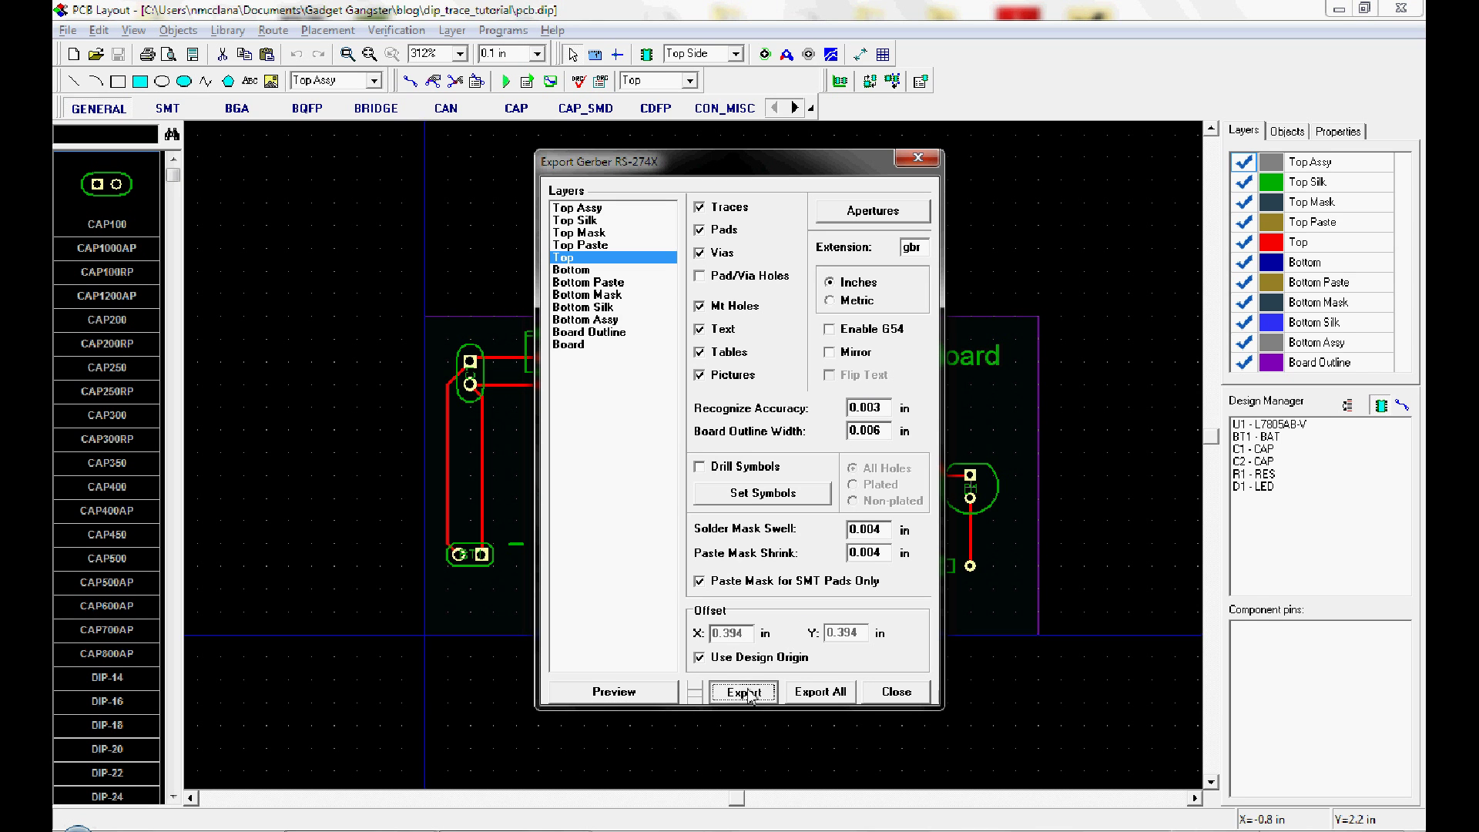
text(to)
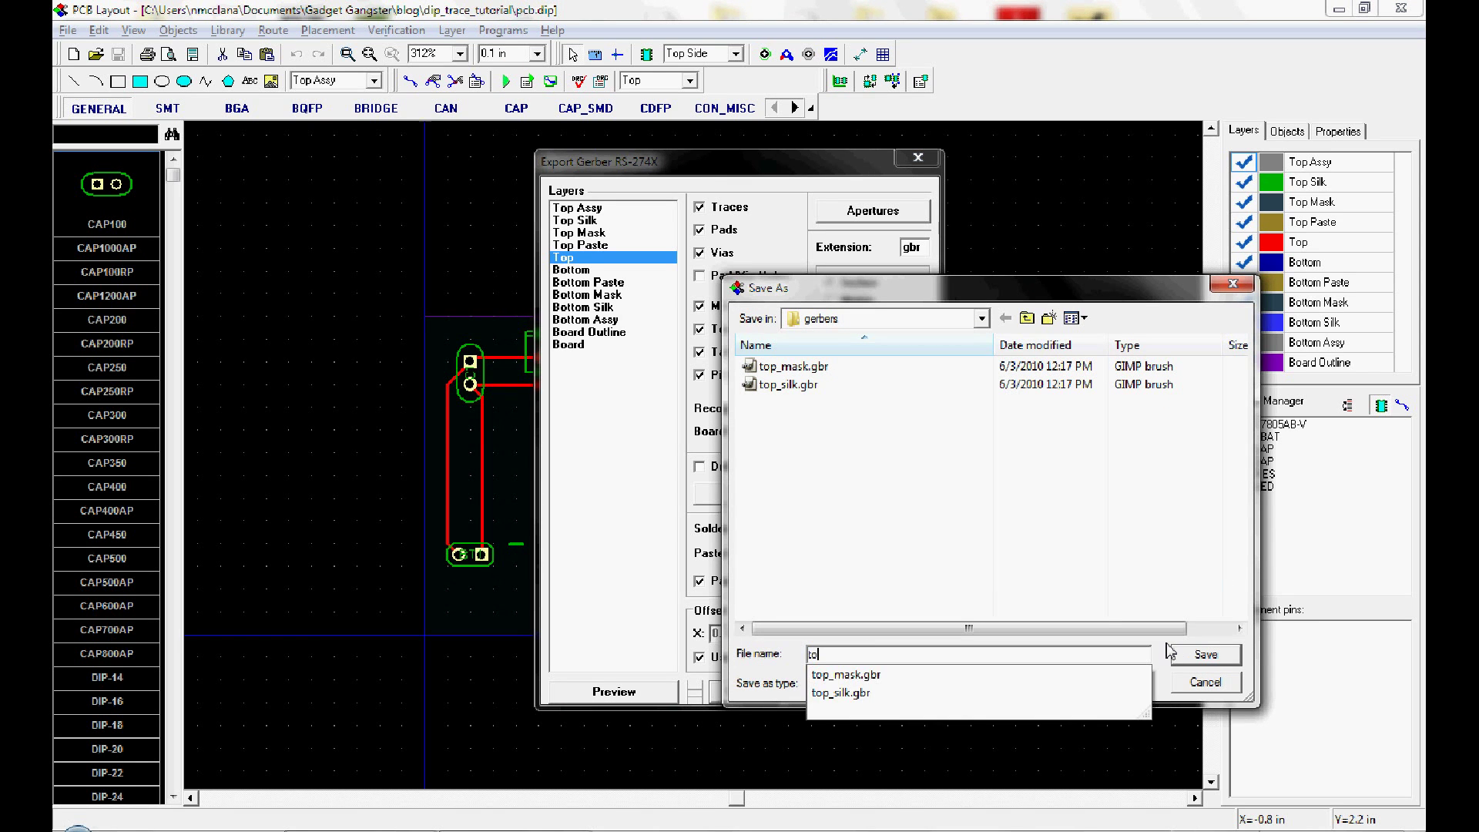
text(p_copper)
key(Return)
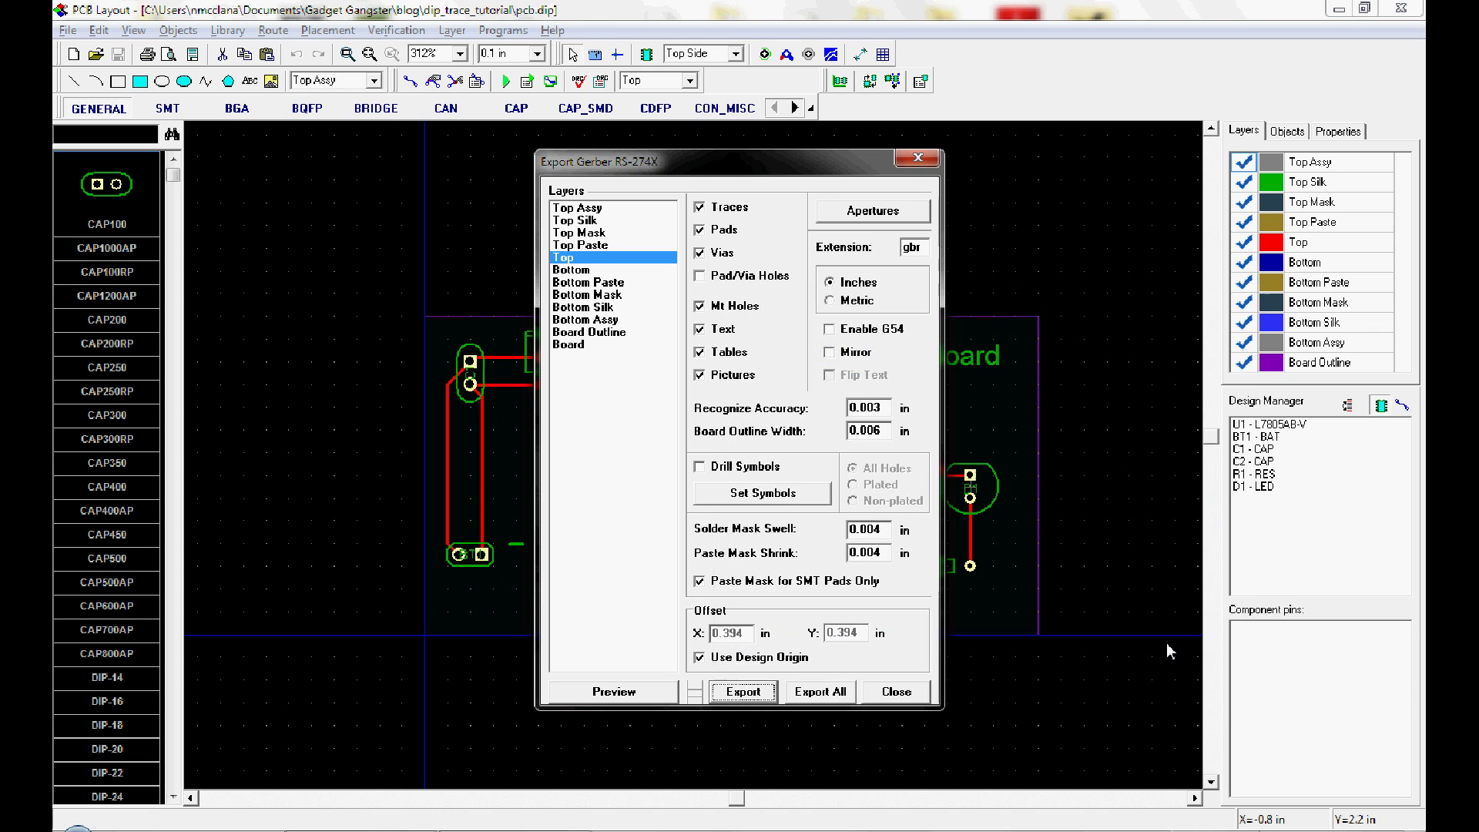
Step: Review the Gerber export options for the Bottom, Bottom Paste, Bottom Mask, Bottom Silk and Bottom Assy layers
click(574, 270)
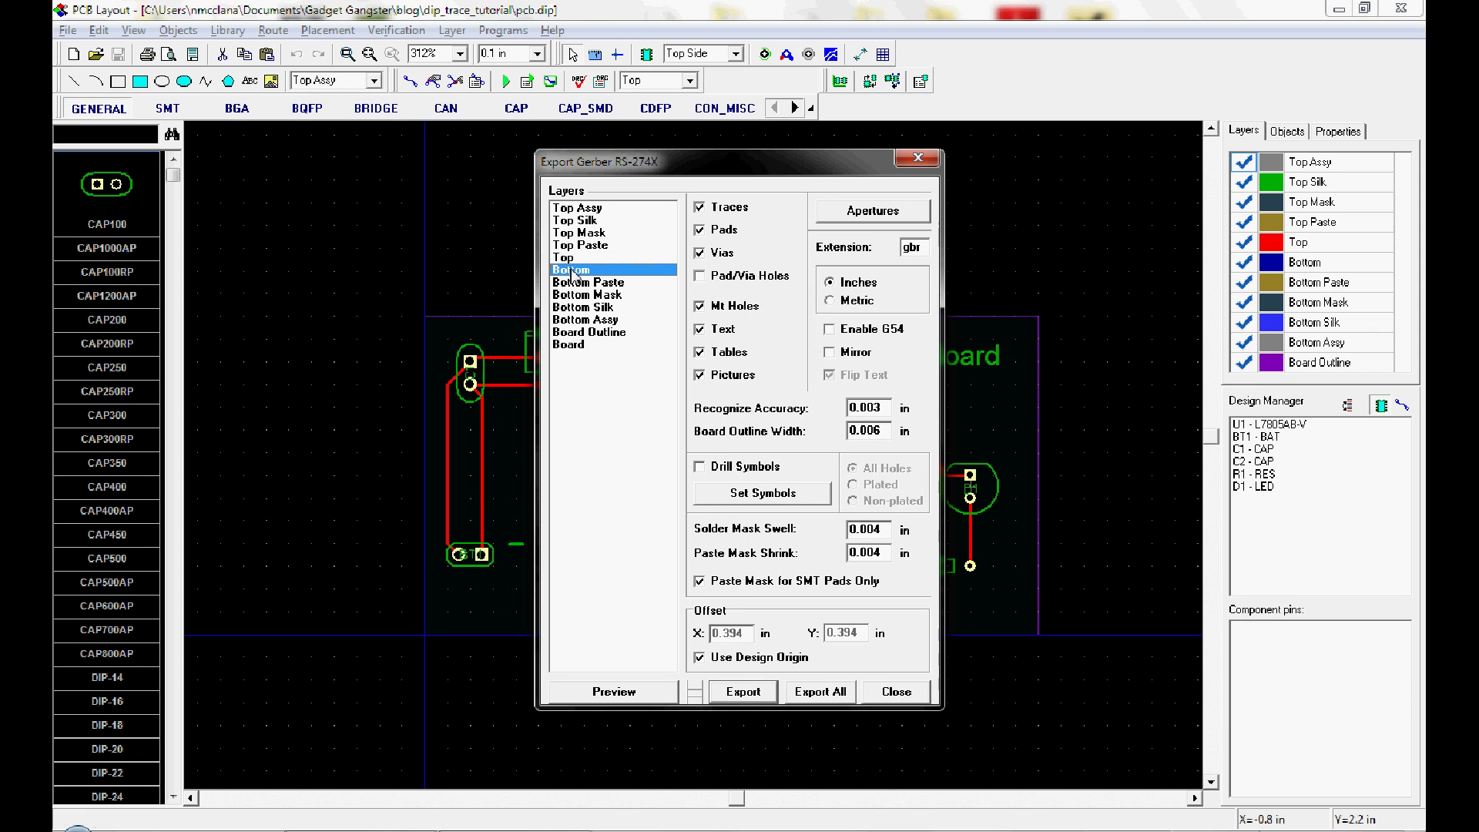
click(582, 284)
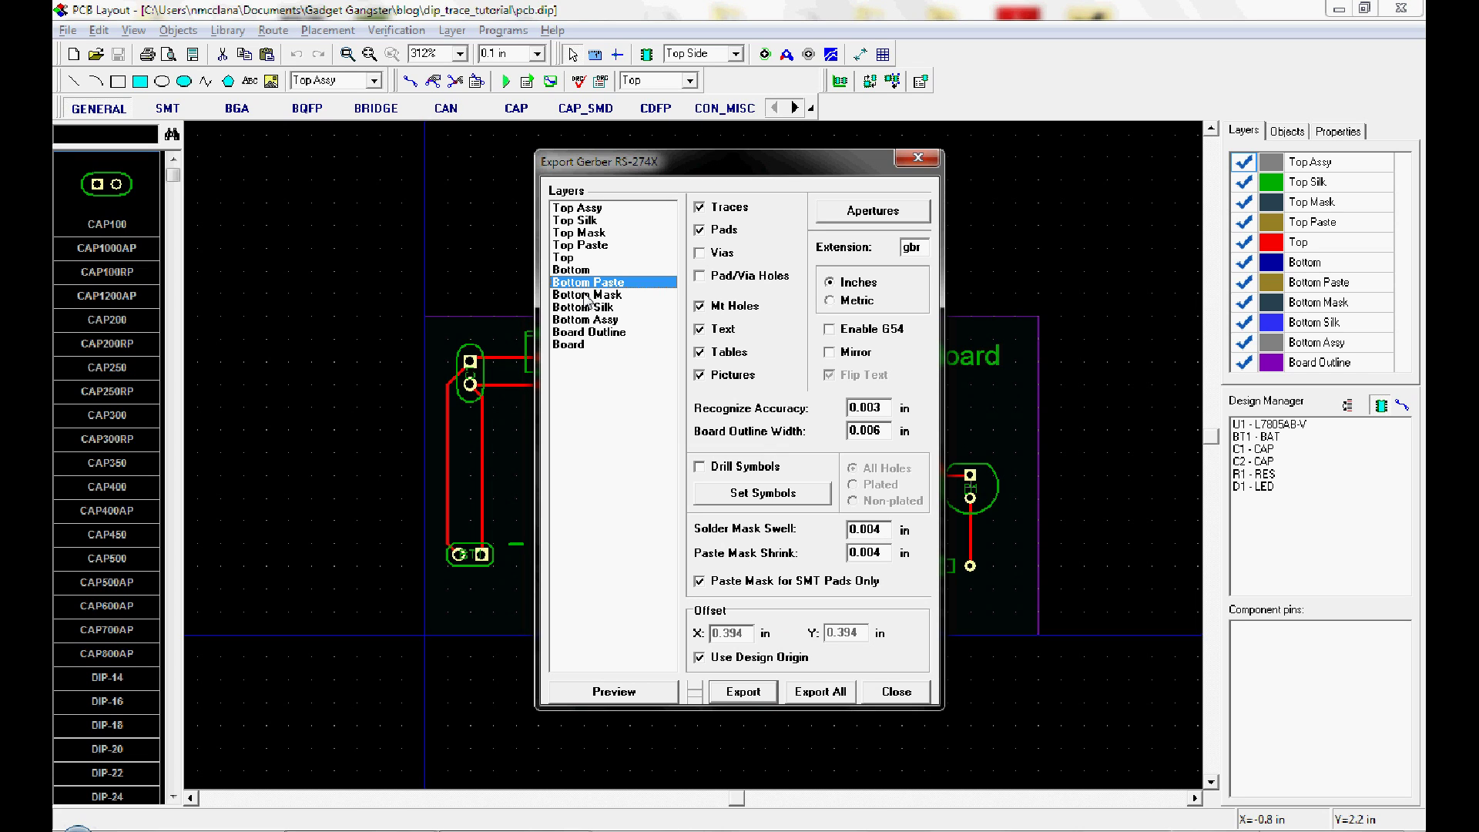
click(587, 296)
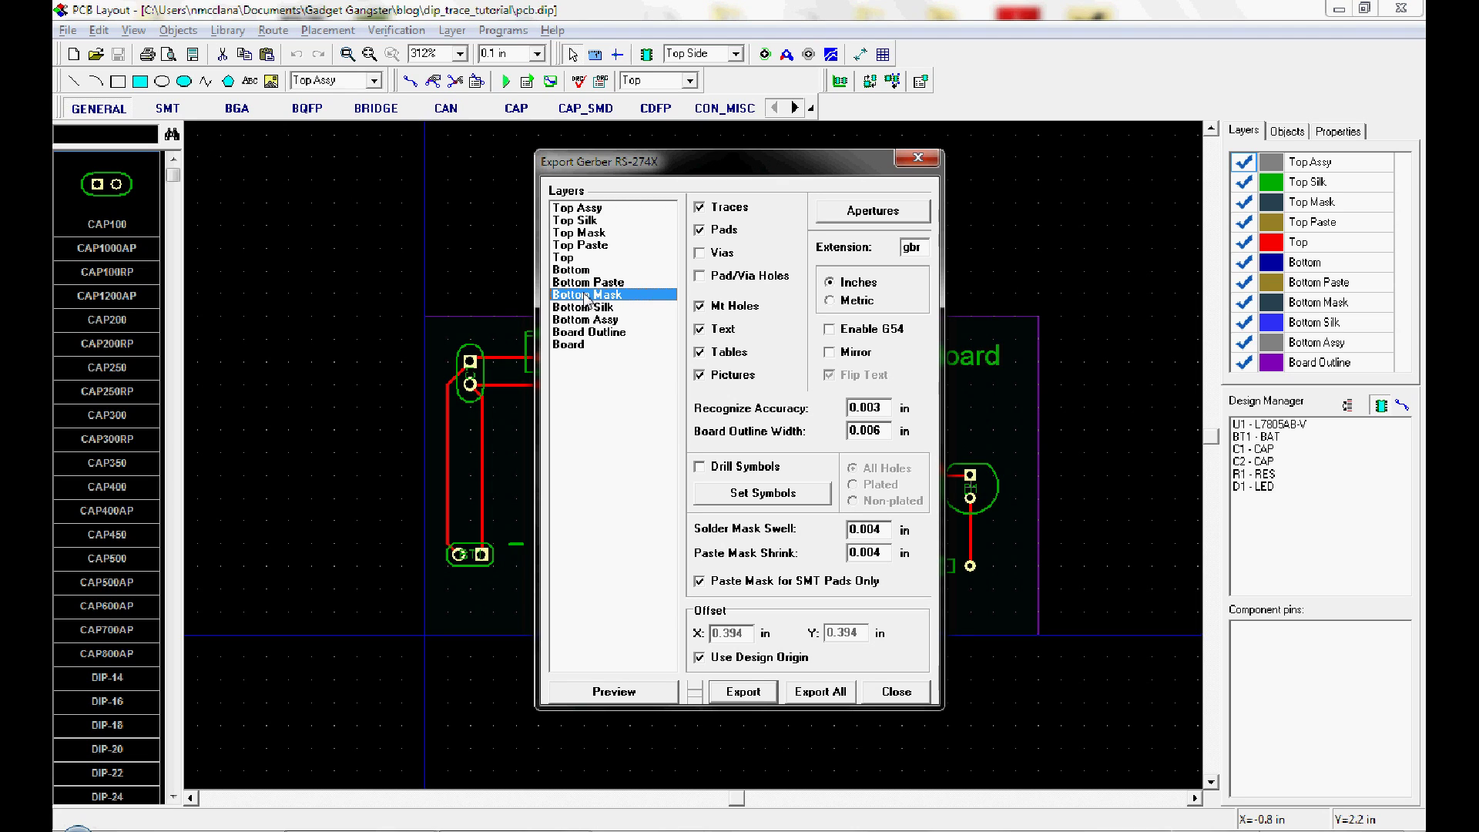
click(587, 308)
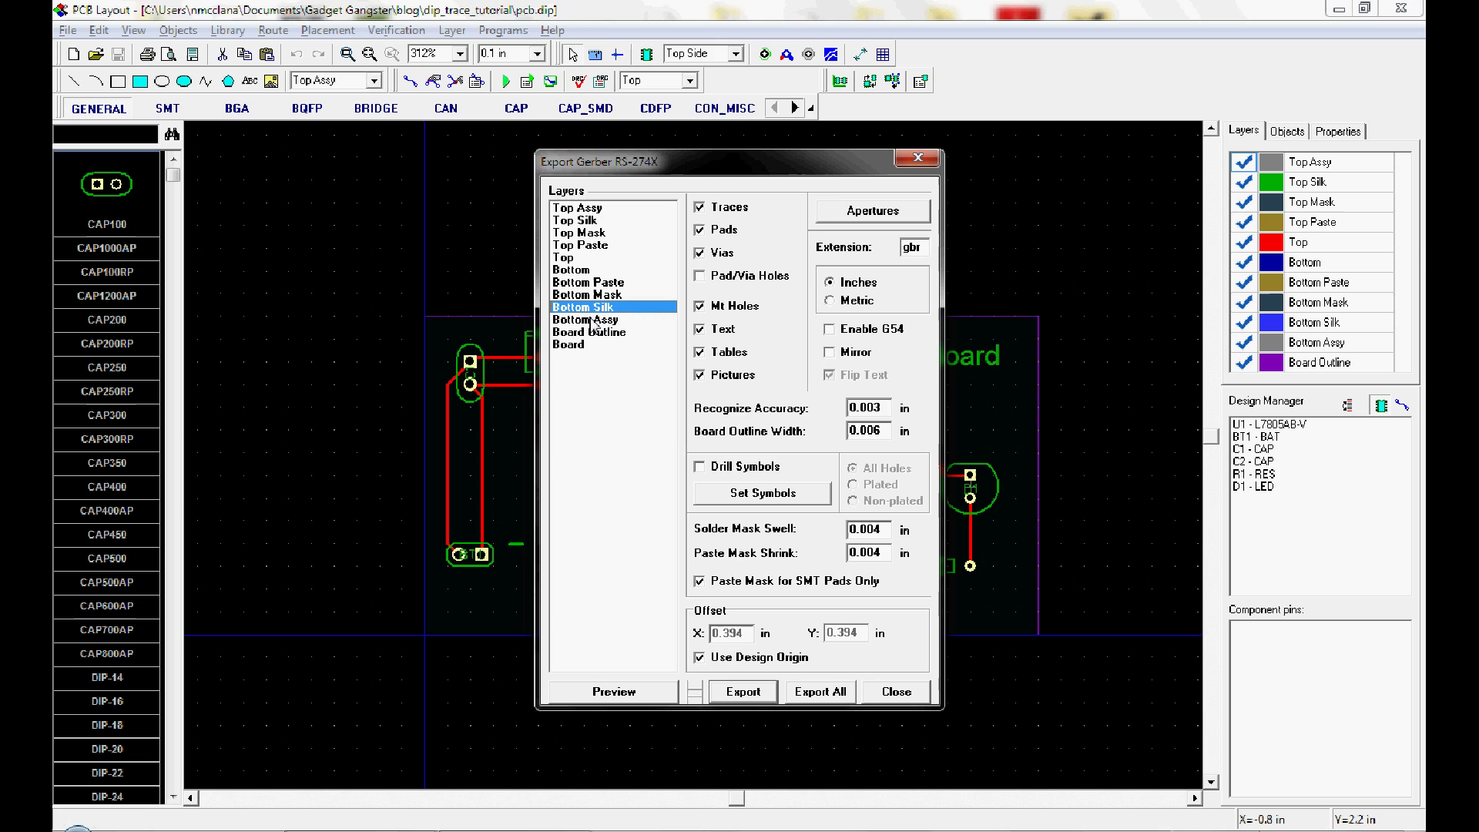
click(592, 320)
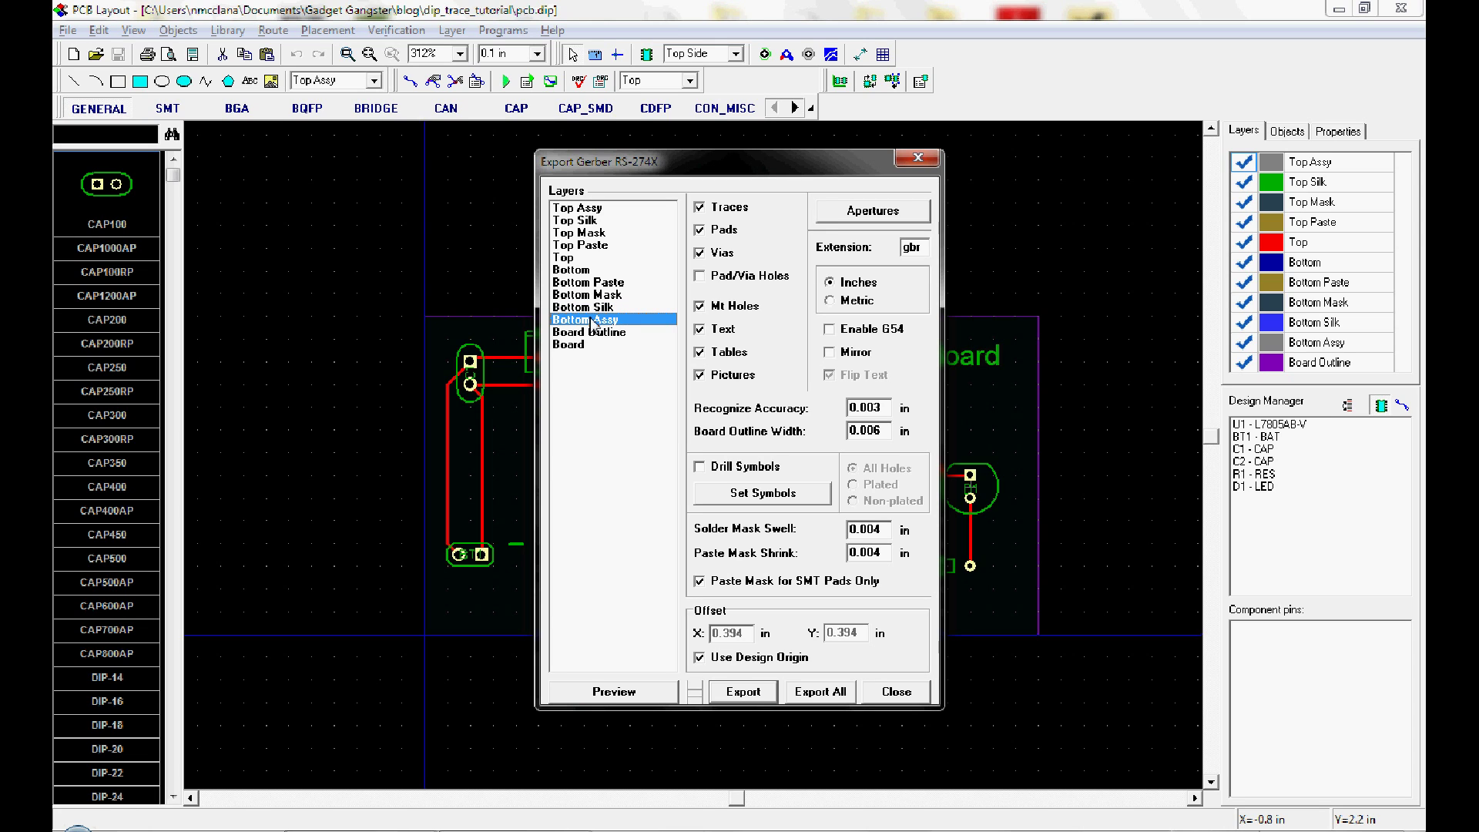
Step: Preview the Board Outline layer's Gerber output enlarged, select the Board layer, and close the Gerber export
click(597, 336)
click(614, 692)
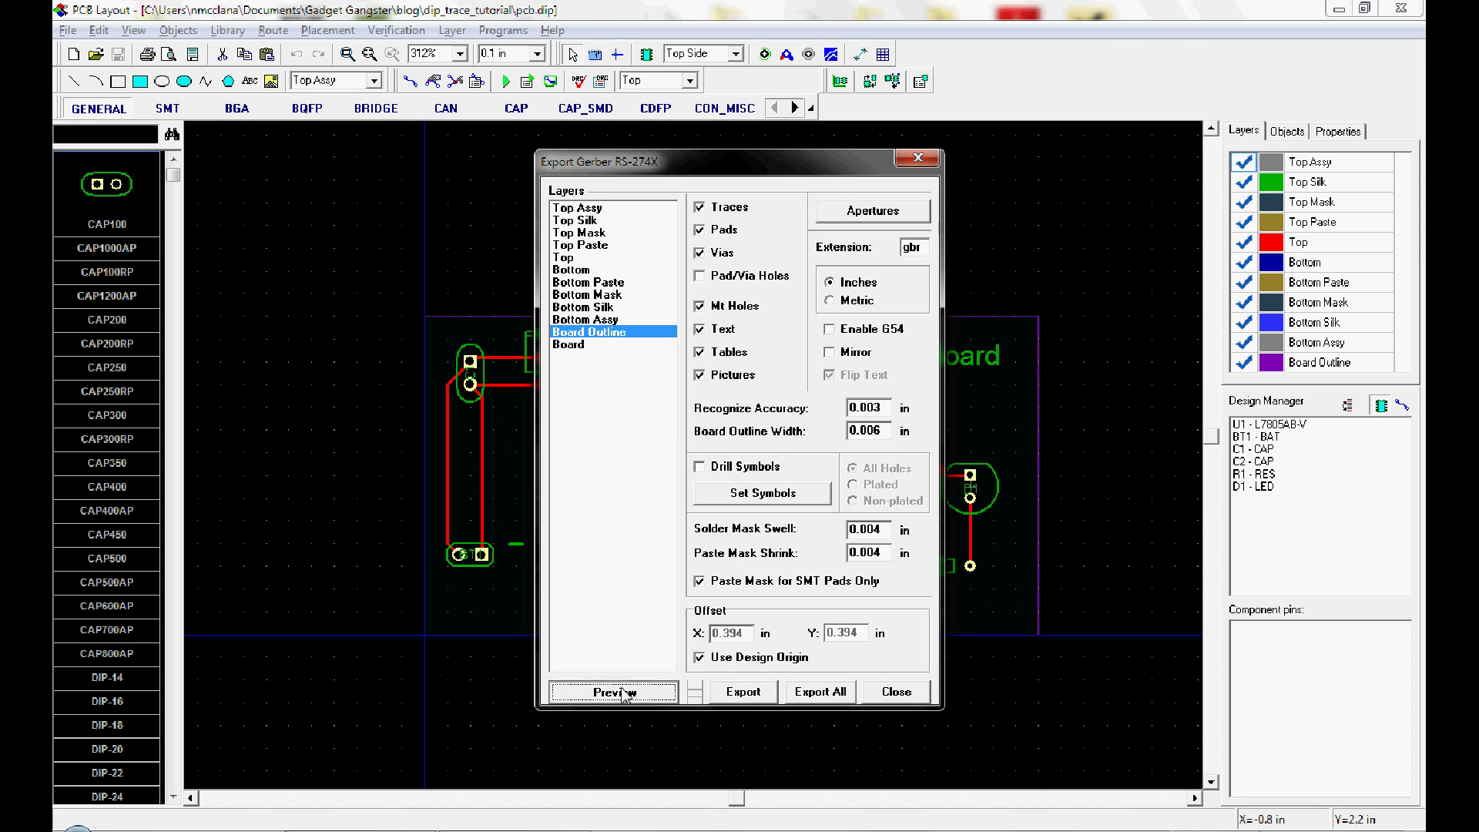
click(1134, 46)
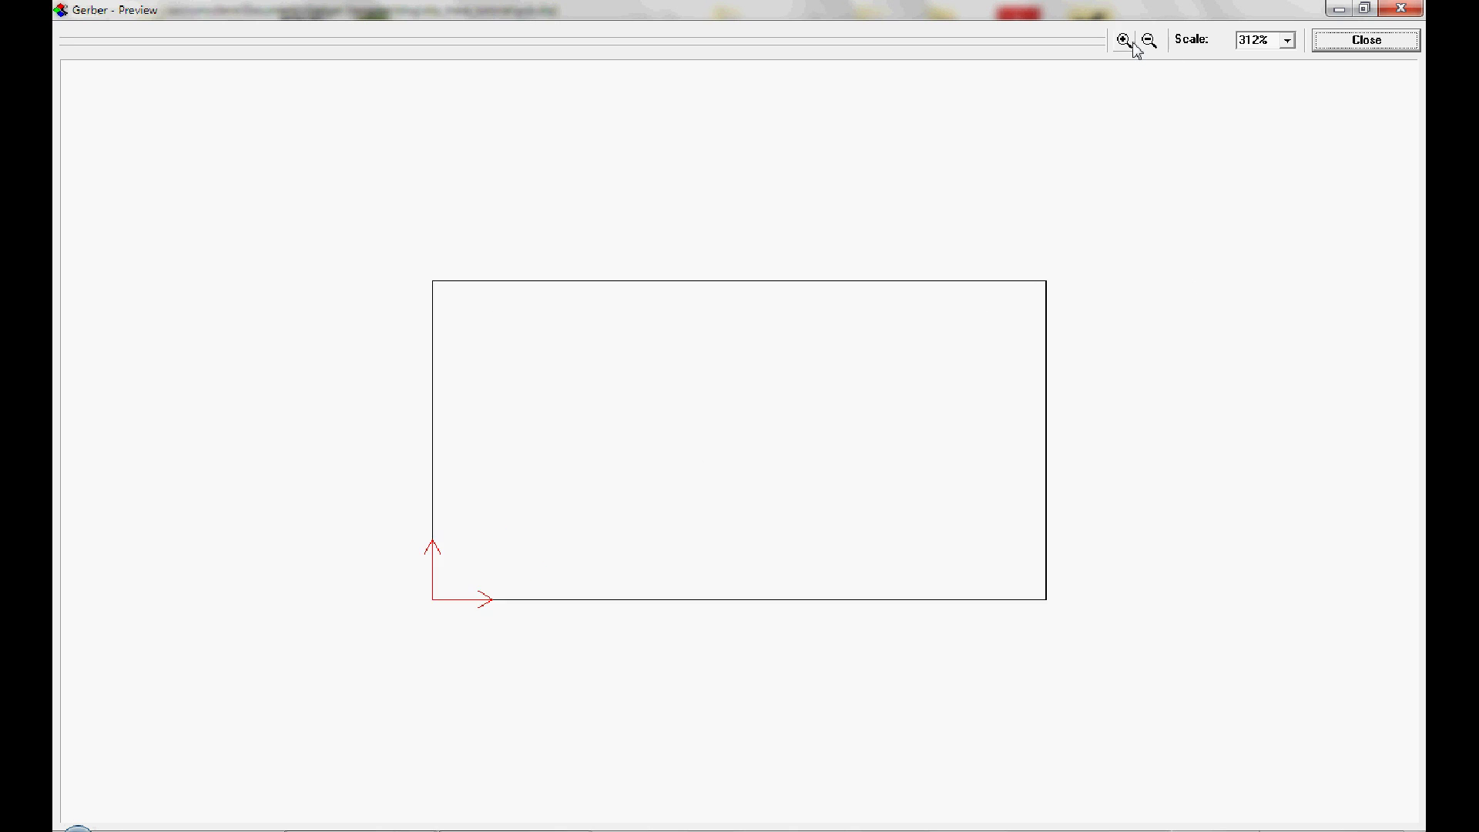
click(1134, 46)
click(1329, 43)
click(603, 344)
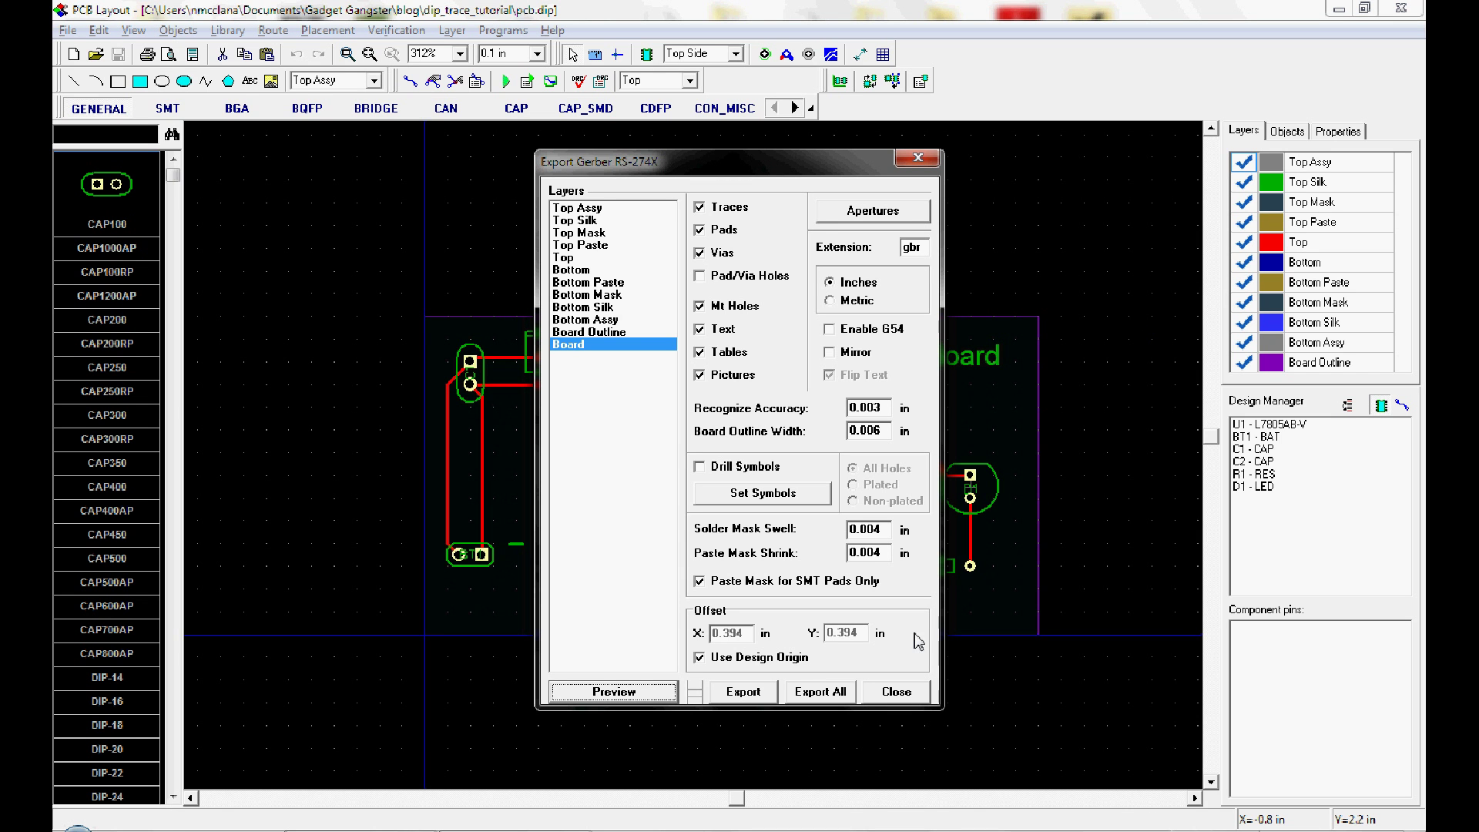
click(895, 694)
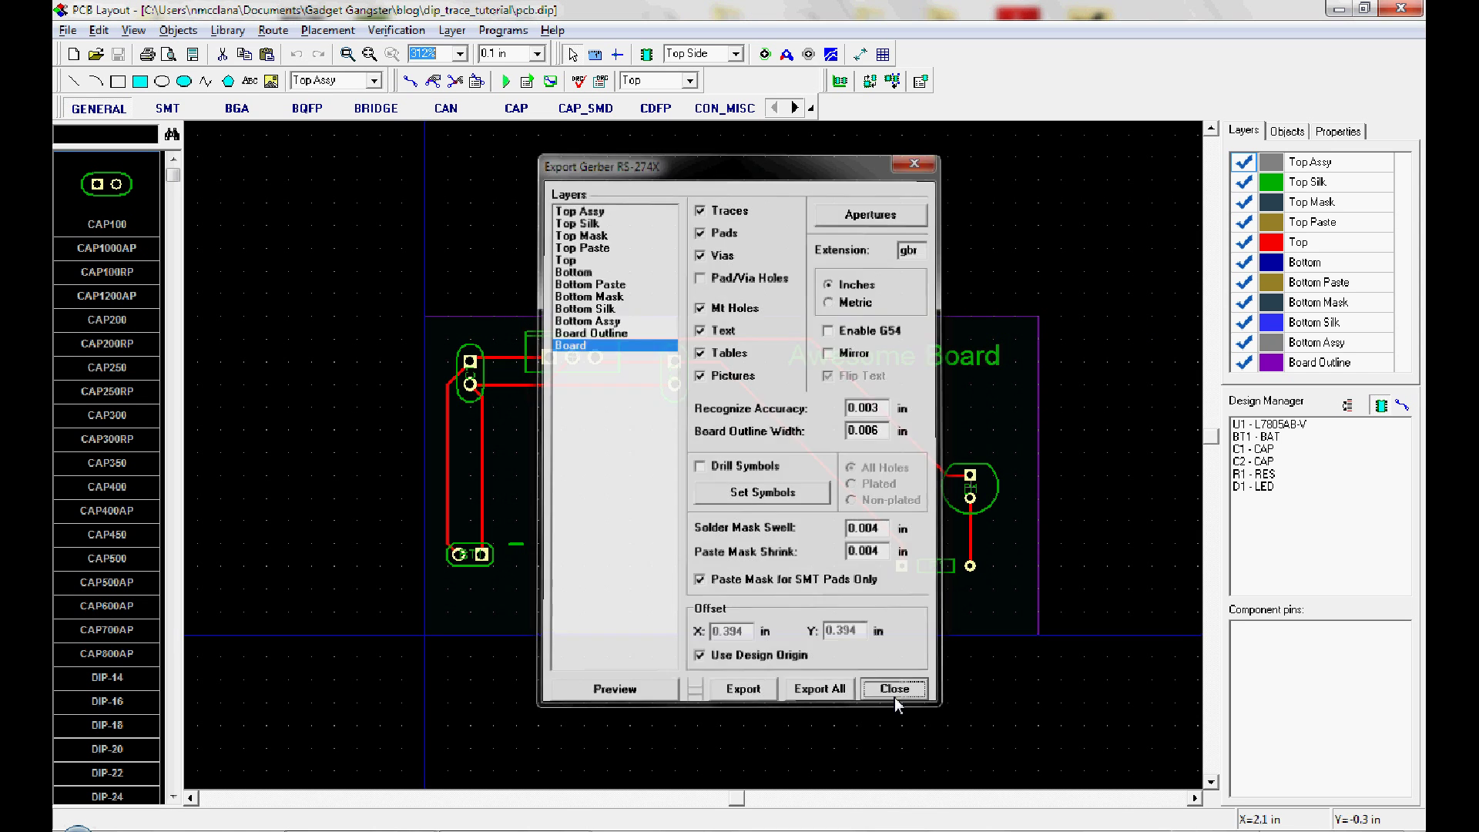
Step: Start the N/C Drill export and automatically assign tool numbers to all hole diameters
click(67, 30)
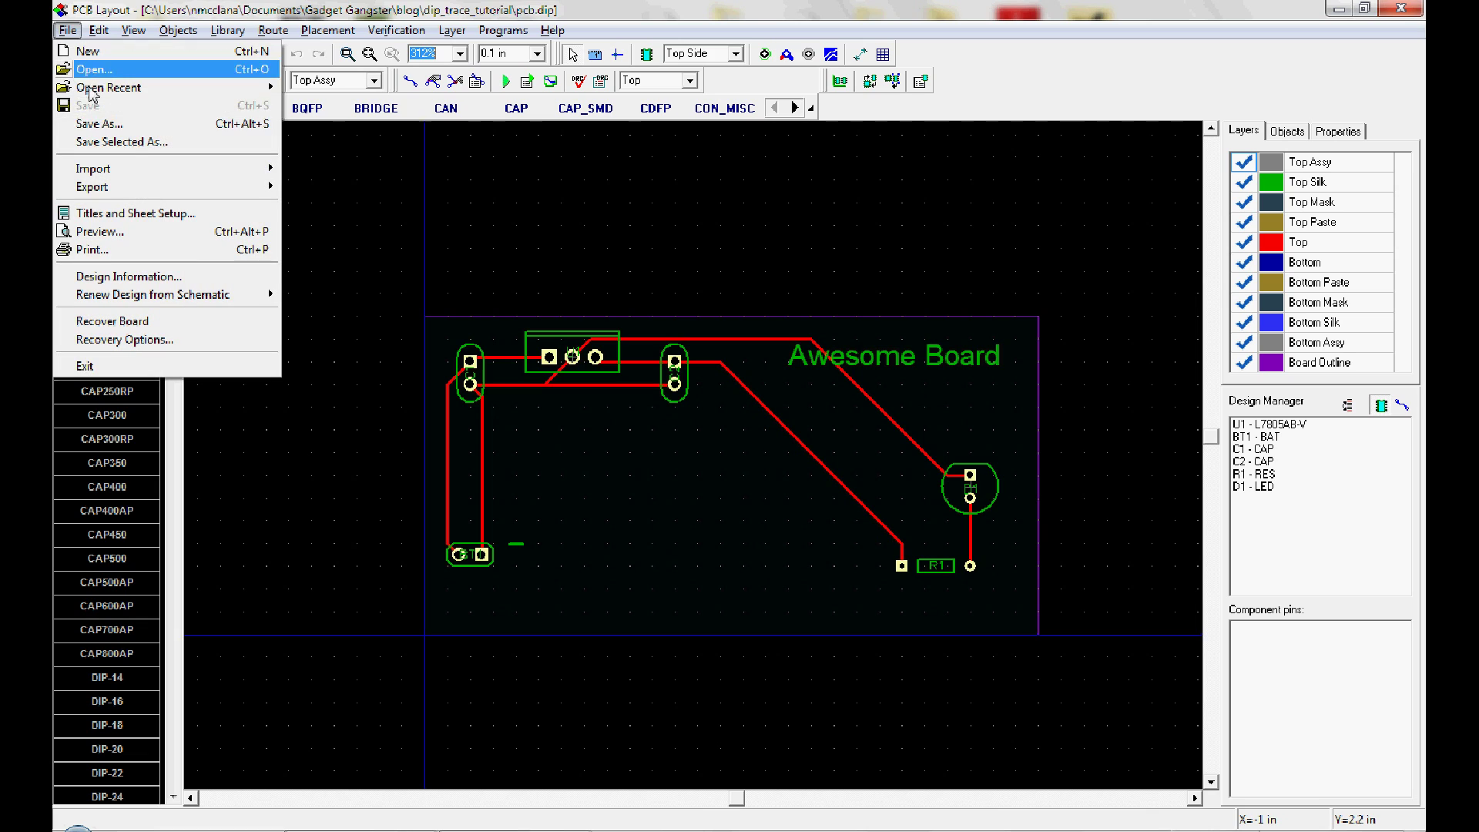
mouse_move(154, 187)
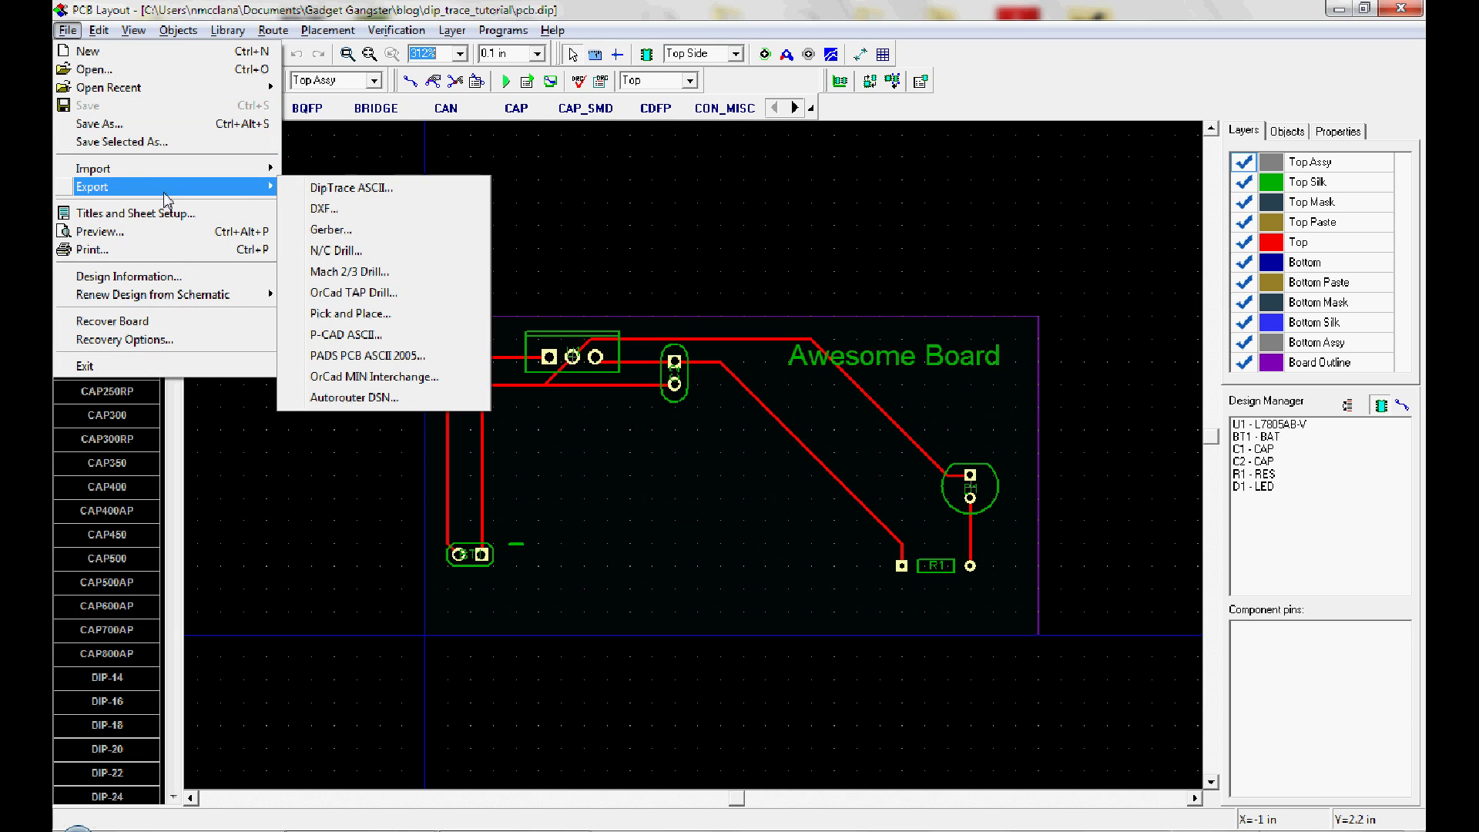
click(362, 254)
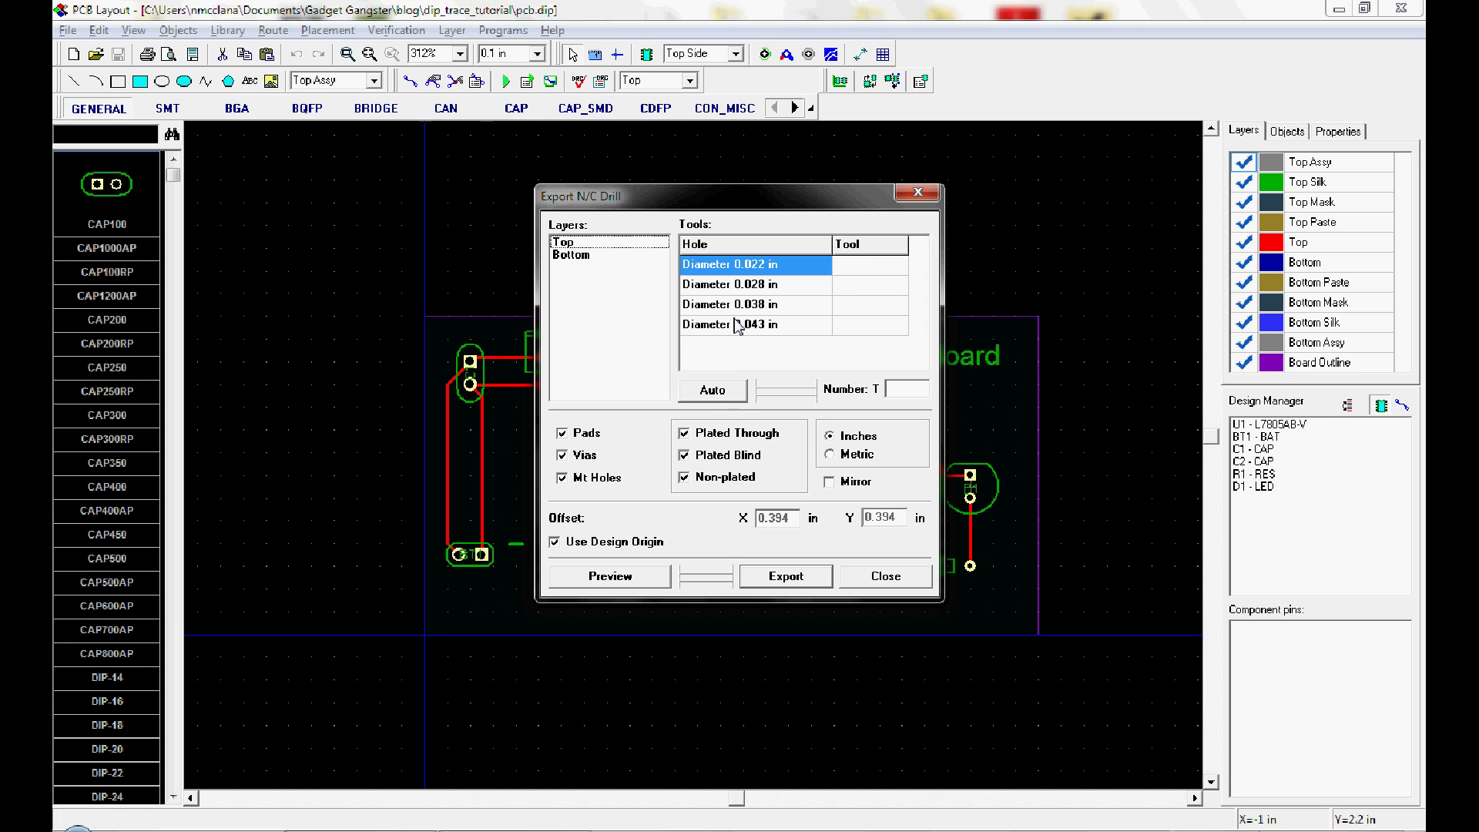
click(729, 394)
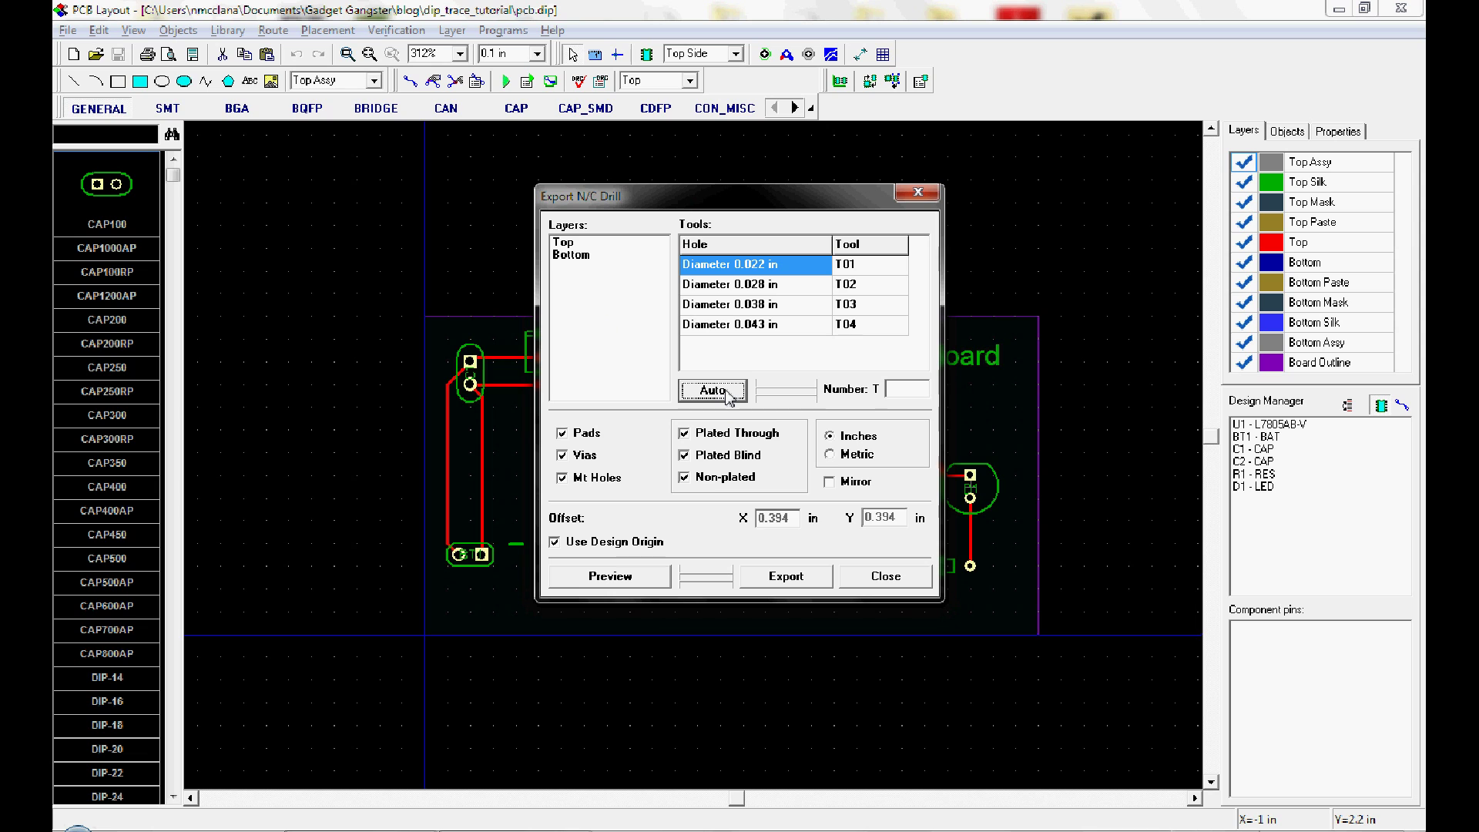
Step: Preview the N/C drill output and examine the hole positions enlarged
click(627, 583)
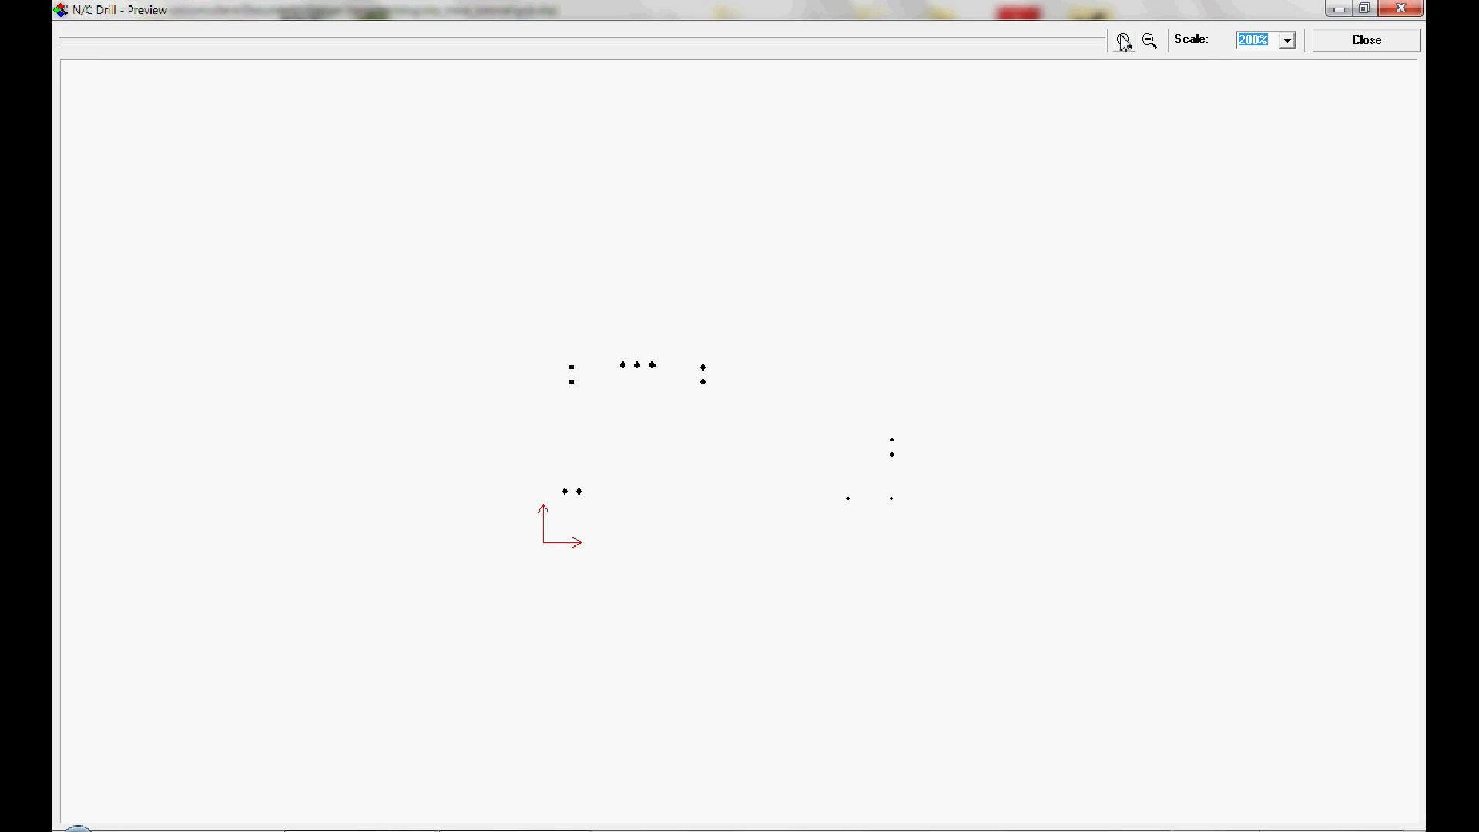
click(1123, 40)
click(1123, 40)
click(1337, 41)
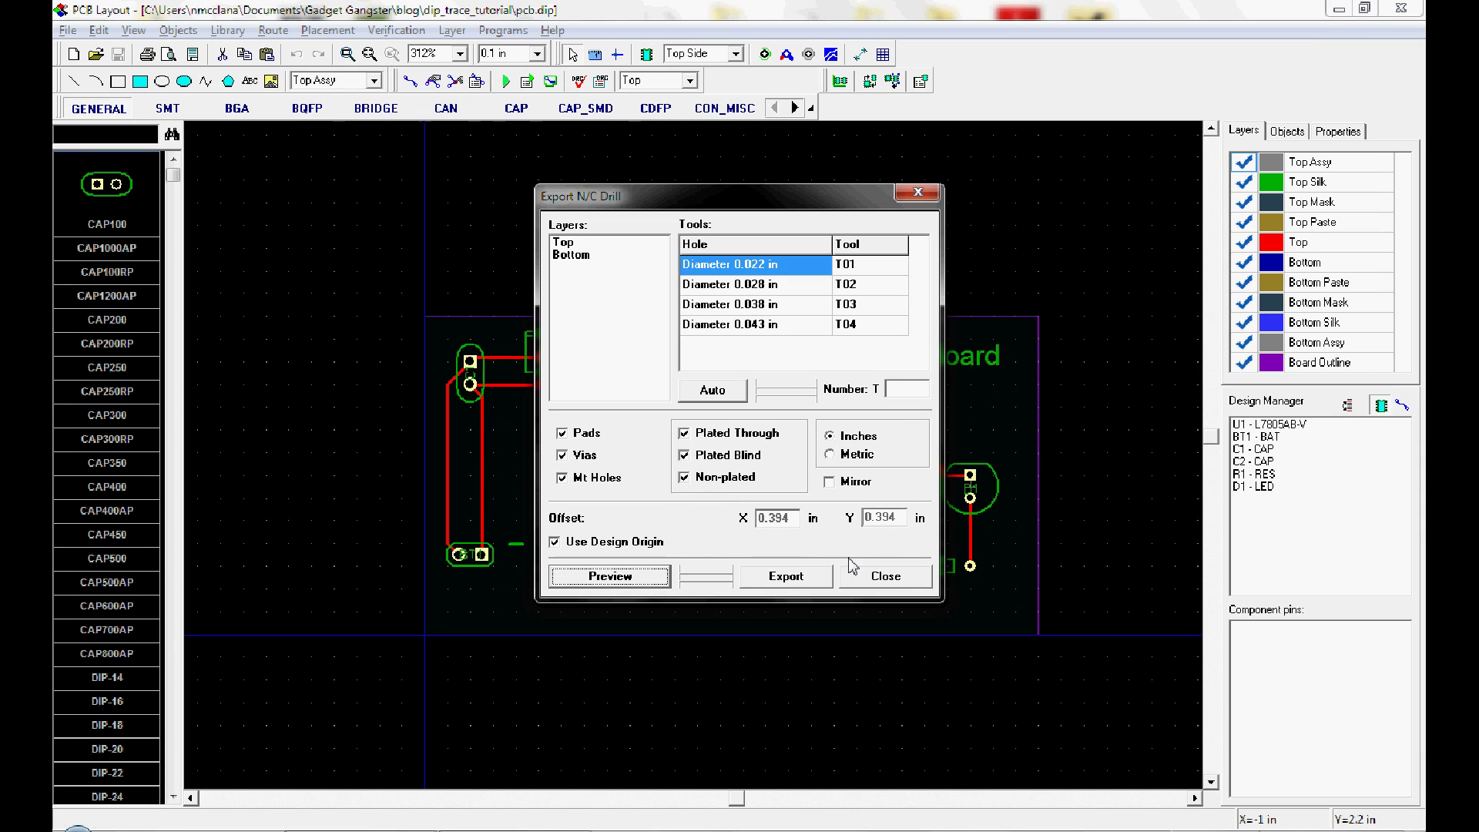
Step: Export the N/C drill file to the gerbers folder and close the drill export
click(792, 579)
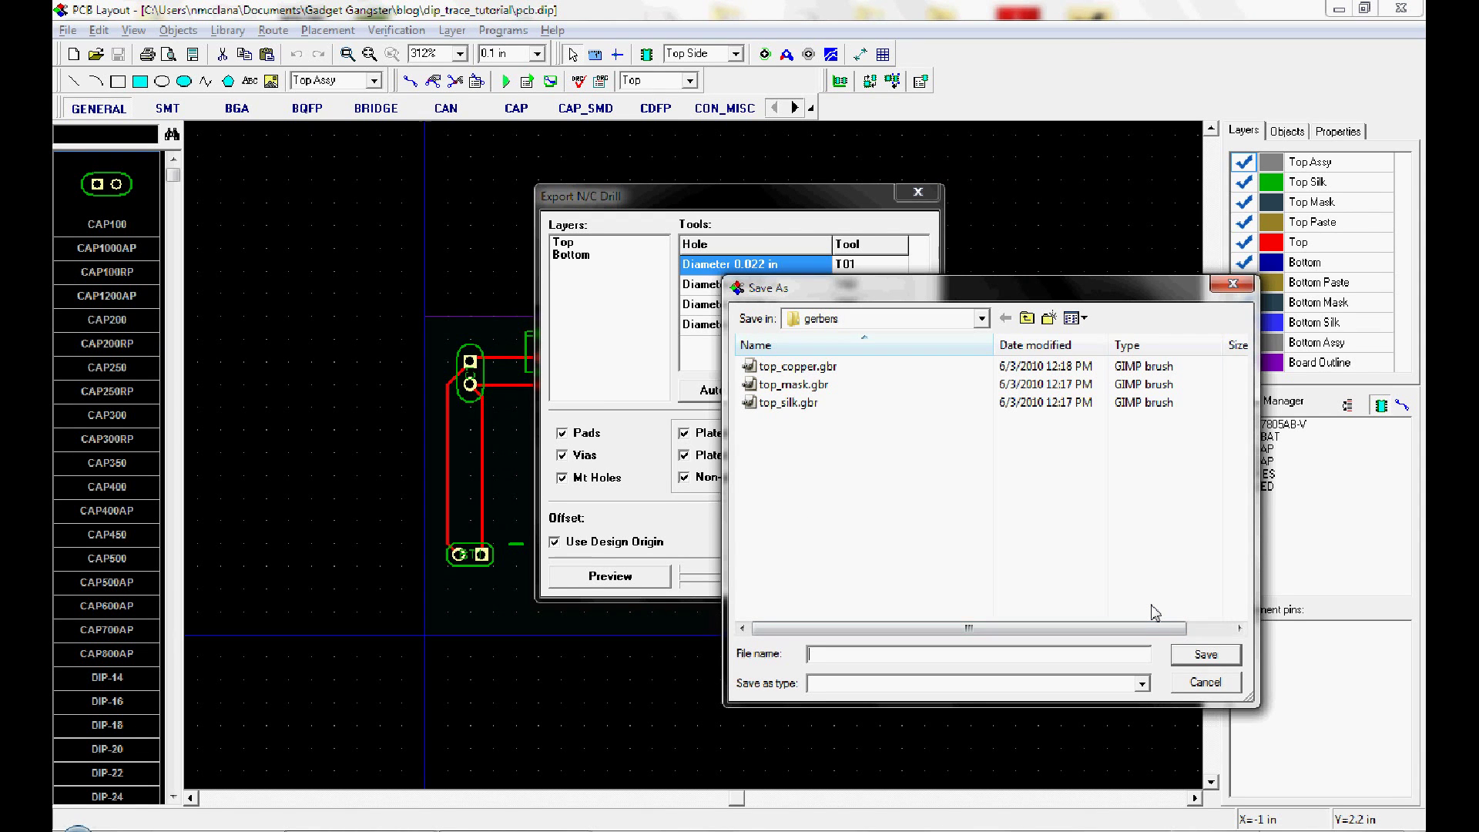
key(Return)
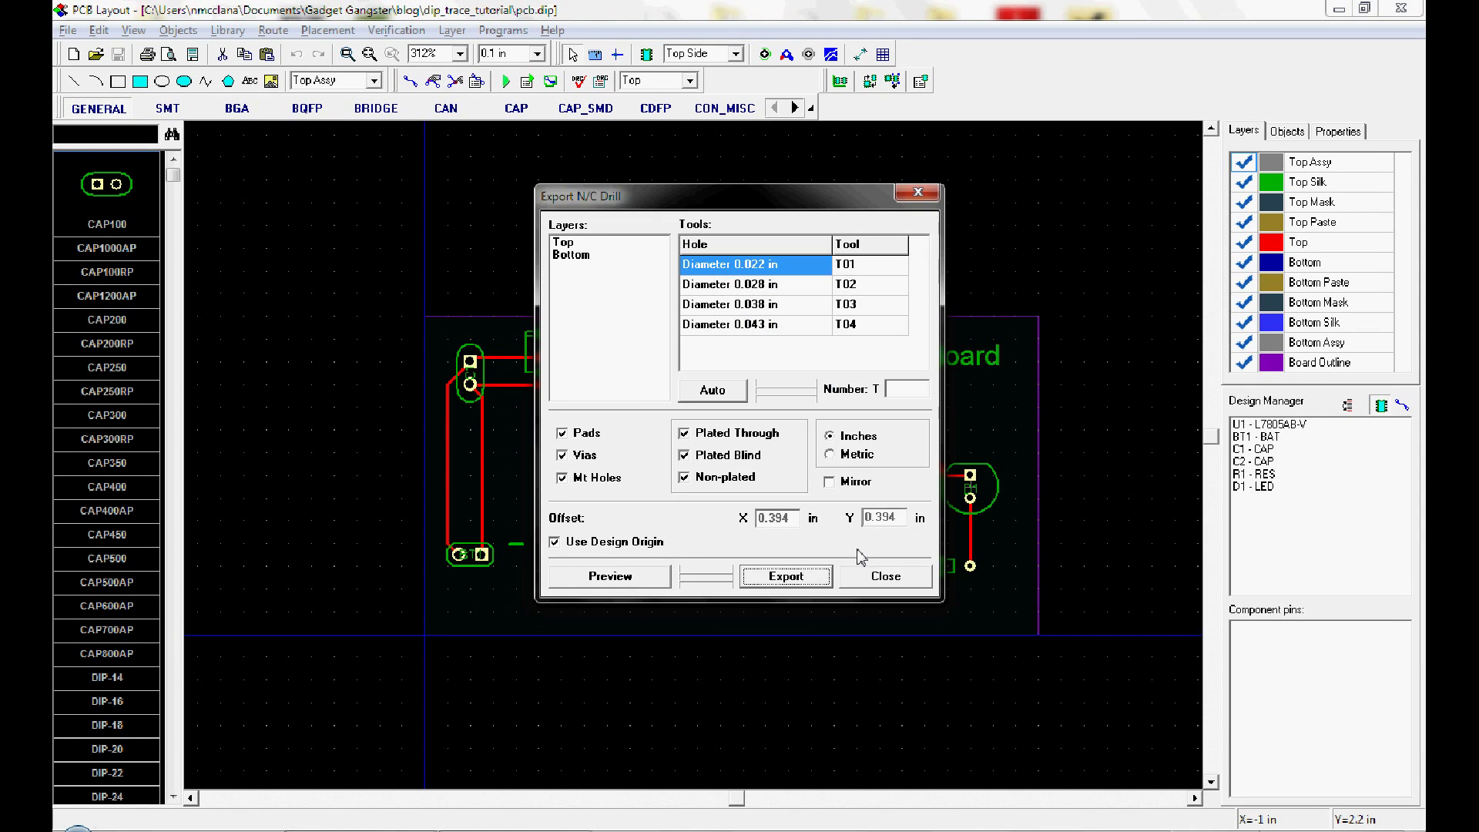
click(885, 576)
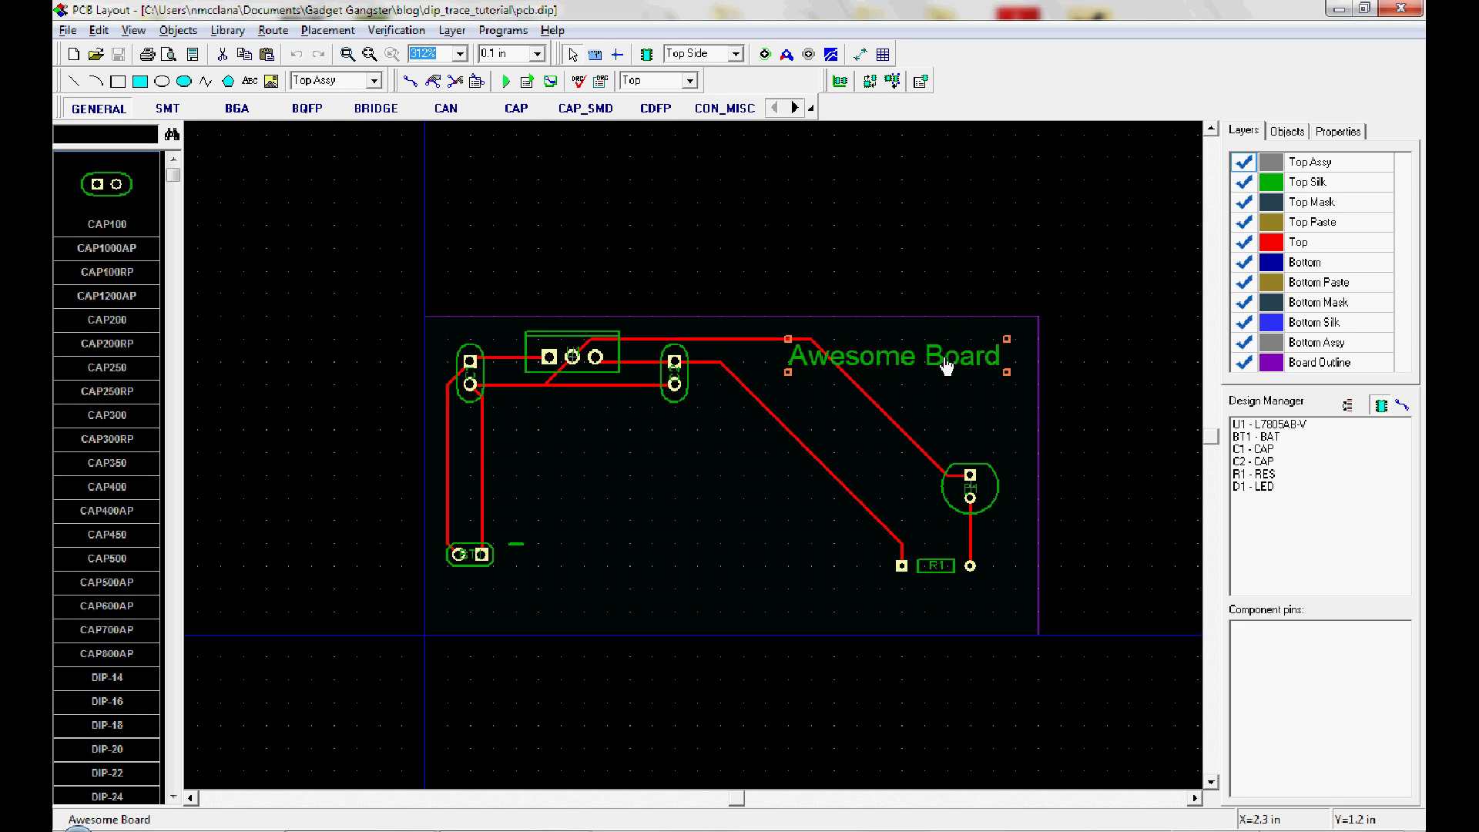